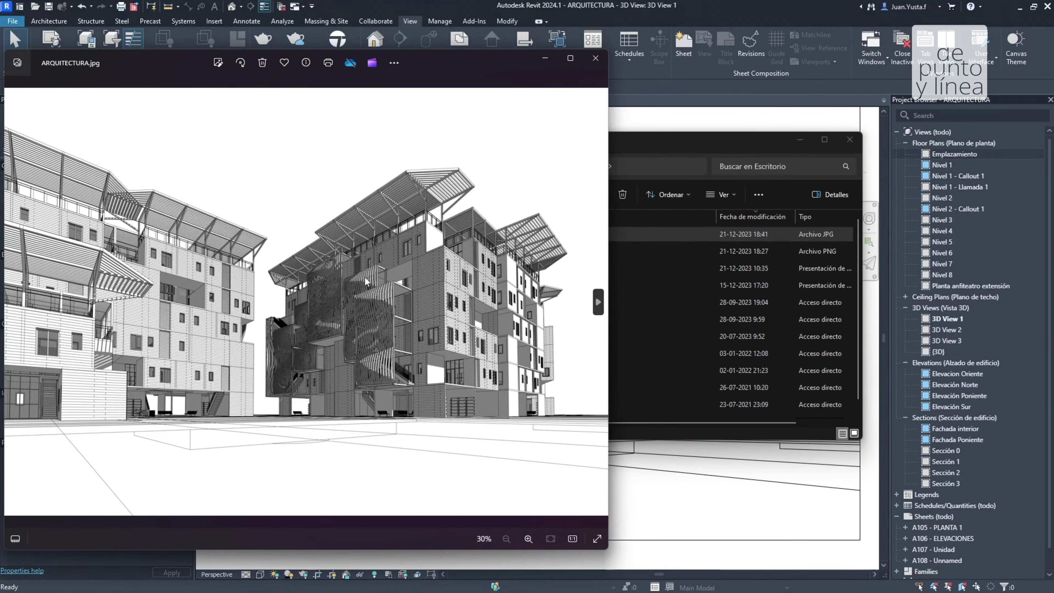
Open the Emplazamiento site plan from the project browser.
{"action": "scroll", "coordinate": [366, 281], "scroll_direction": "up", "scroll_amount": 2}
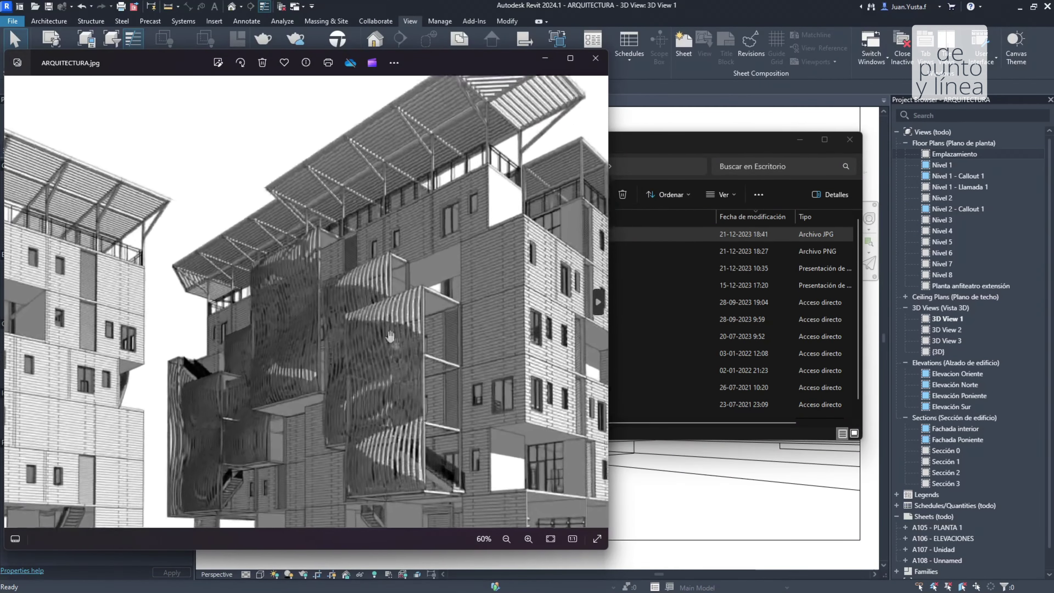
{"action": "scroll", "coordinate": [374, 300], "scroll_direction": "up", "scroll_amount": 2}
{"action": "scroll", "coordinate": [383, 320], "scroll_direction": "up", "scroll_amount": 2}
{"action": "scroll", "coordinate": [392, 339], "scroll_direction": "up", "scroll_amount": 2}
{"action": "scroll", "coordinate": [390, 349], "scroll_direction": "up", "scroll_amount": 2}
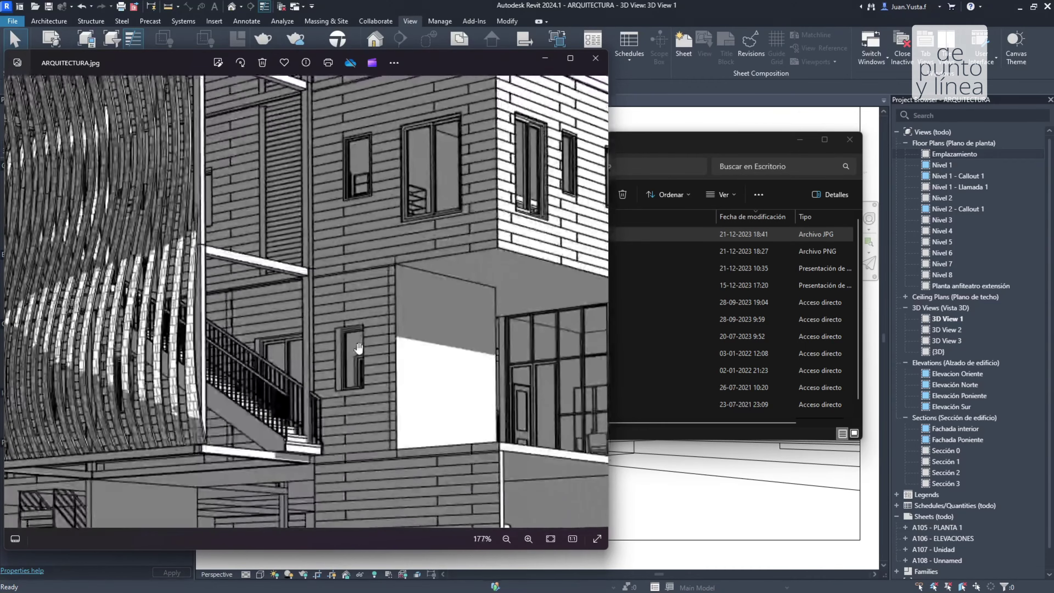
{"action": "scroll", "coordinate": [317, 323], "scroll_direction": "up", "scroll_amount": 1}
{"action": "scroll", "coordinate": [271, 282], "scroll_direction": "up", "scroll_amount": 1}
{"action": "scroll", "coordinate": [314, 294], "scroll_direction": "up", "scroll_amount": 1}
{"action": "scroll", "coordinate": [314, 295], "scroll_direction": "down", "scroll_amount": 3}
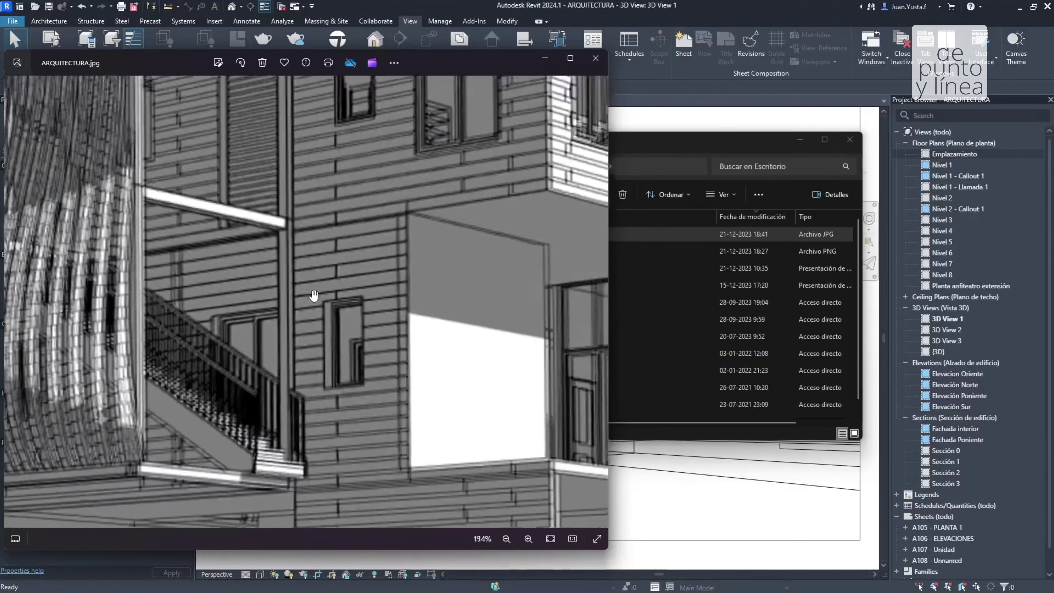
{"action": "scroll", "coordinate": [313, 297], "scroll_direction": "down", "scroll_amount": 3}
{"action": "scroll", "coordinate": [290, 286], "scroll_direction": "down", "scroll_amount": 2}
{"action": "scroll", "coordinate": [251, 269], "scroll_direction": "down", "scroll_amount": 2}
{"action": "scroll", "coordinate": [251, 269], "scroll_direction": "up", "scroll_amount": 1}
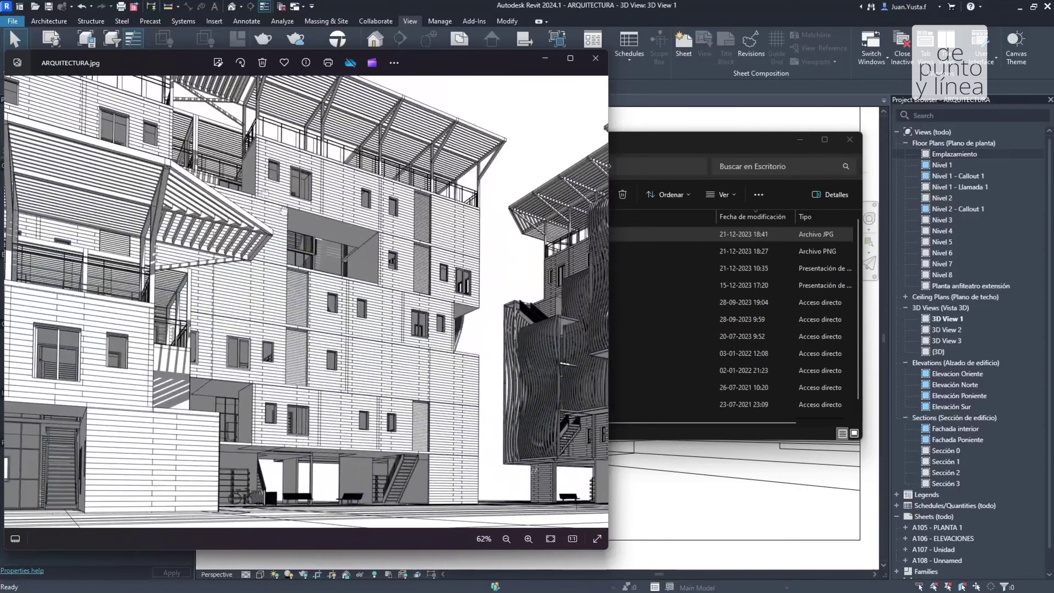
{"action": "scroll", "coordinate": [283, 262], "scroll_direction": "up", "scroll_amount": 1}
{"action": "scroll", "coordinate": [313, 256], "scroll_direction": "up", "scroll_amount": 1}
{"action": "scroll", "coordinate": [346, 249], "scroll_direction": "up", "scroll_amount": 1}
{"action": "scroll", "coordinate": [353, 259], "scroll_direction": "down", "scroll_amount": 2}
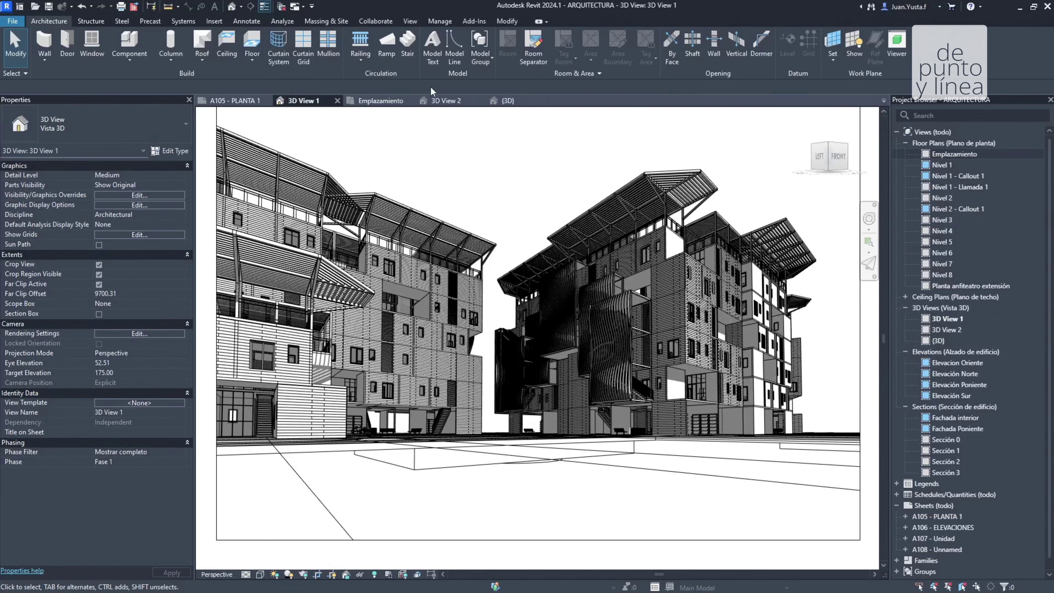
{"action": "left_click", "coordinate": [383, 101]}
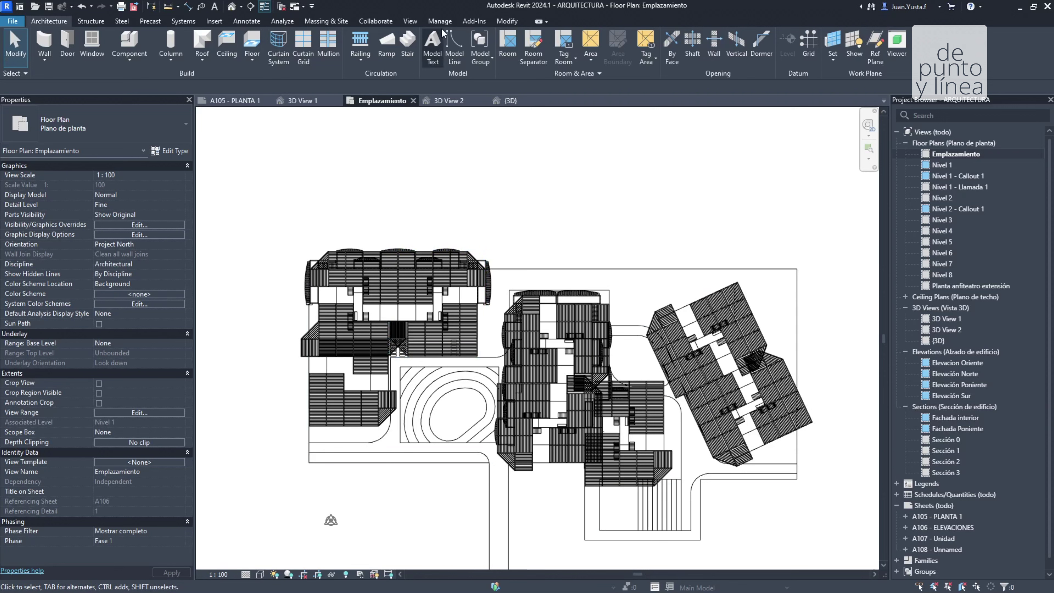
Place a perspective camera on the Emplazamiento plan aimed at the buildings, creating 3D View 3.
{"action": "left_click", "coordinate": [411, 21]}
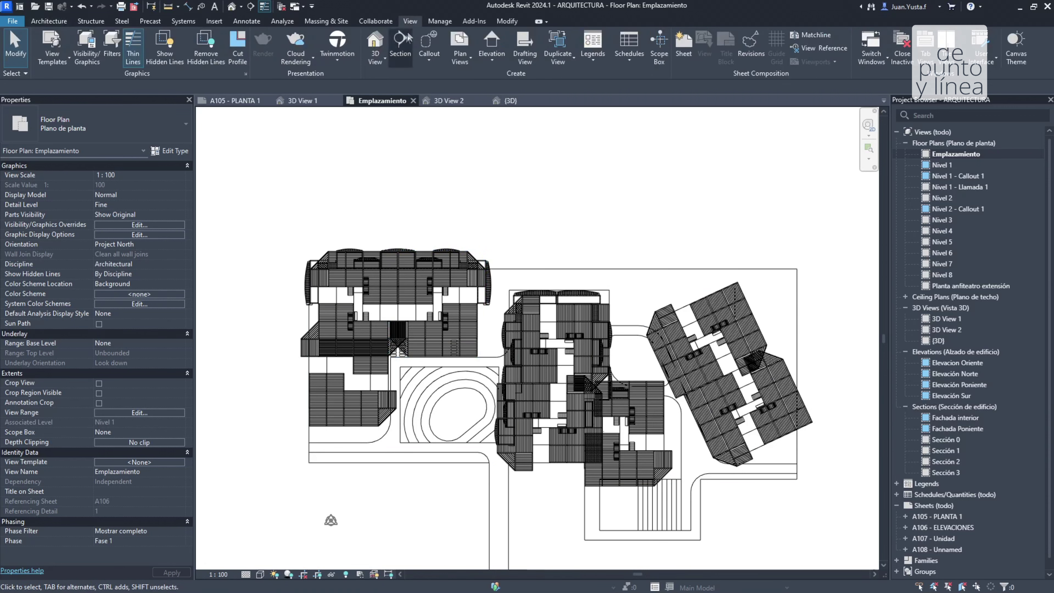
{"action": "left_click", "coordinate": [380, 61]}
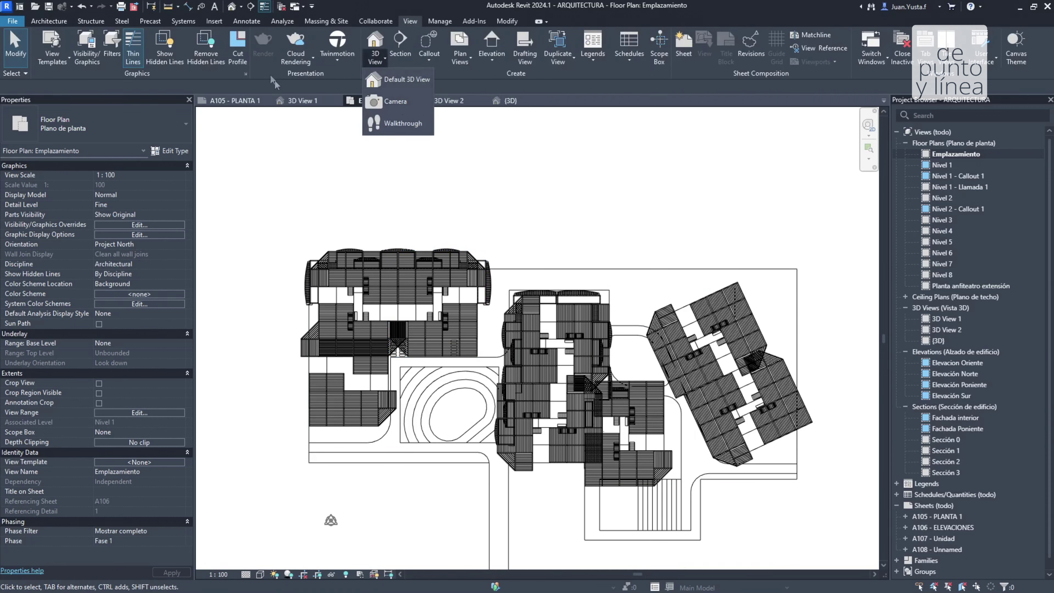
{"action": "left_click", "coordinate": [241, 7]}
{"action": "left_click", "coordinate": [252, 33]}
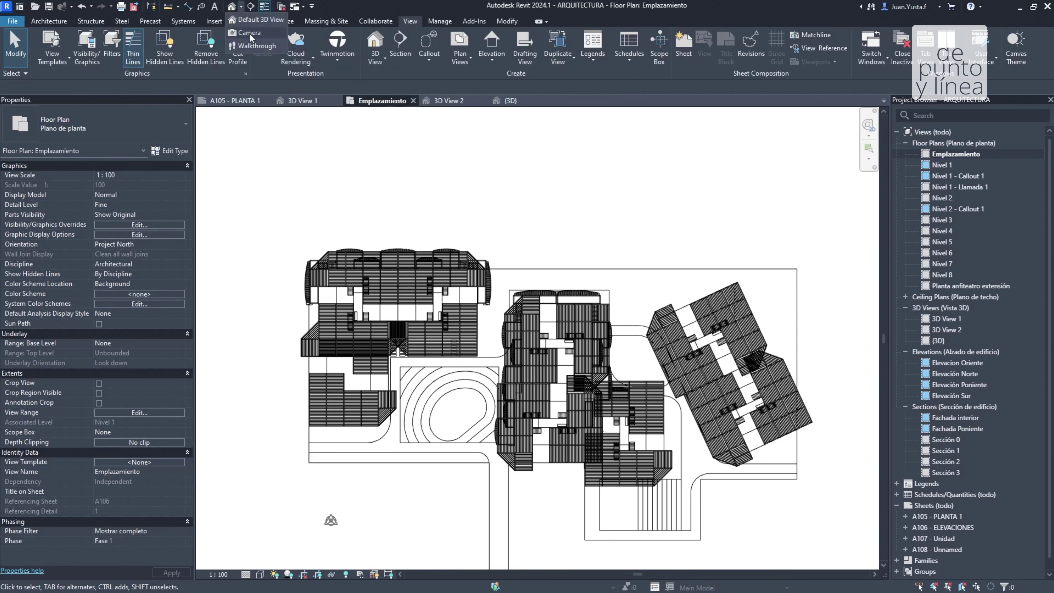
{"action": "left_click", "coordinate": [589, 224]}
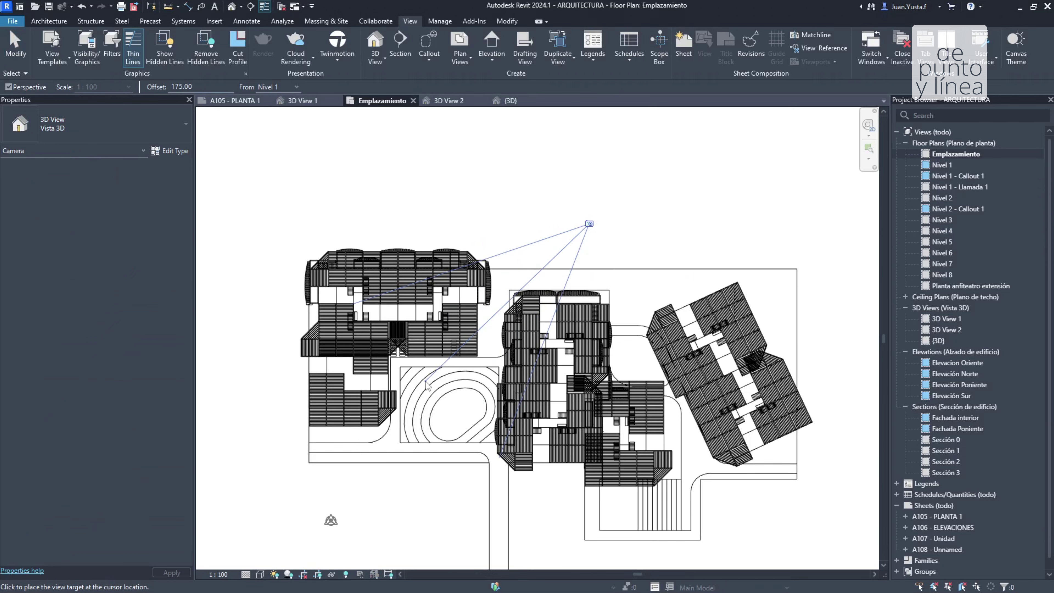
{"action": "left_click", "coordinate": [526, 273]}
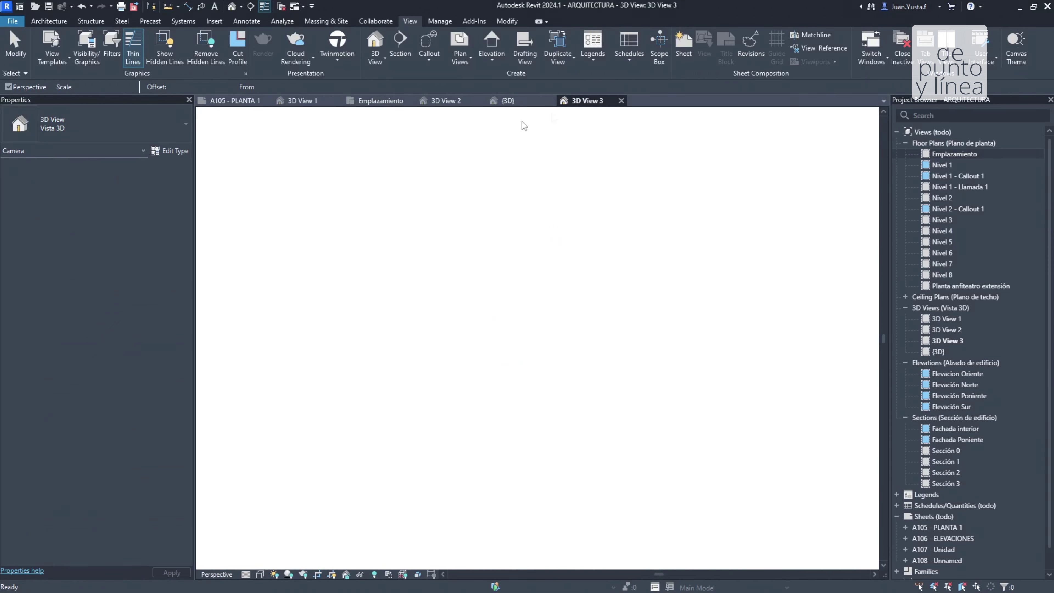
Extend the camera view's crop region upward and return to 3D View 1.
{"action": "scroll", "coordinate": [520, 327], "scroll_direction": "down", "scroll_amount": 4}
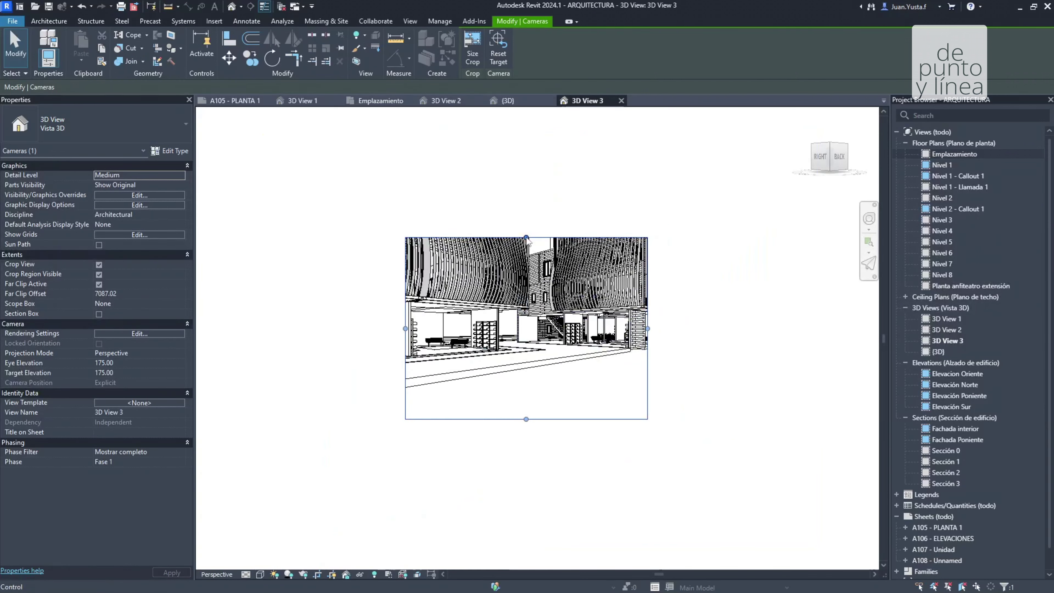
{"action": "left_click_drag", "start_coordinate": [511, 236], "coordinate": [523, 155]}
{"action": "left_click", "coordinate": [302, 100]}
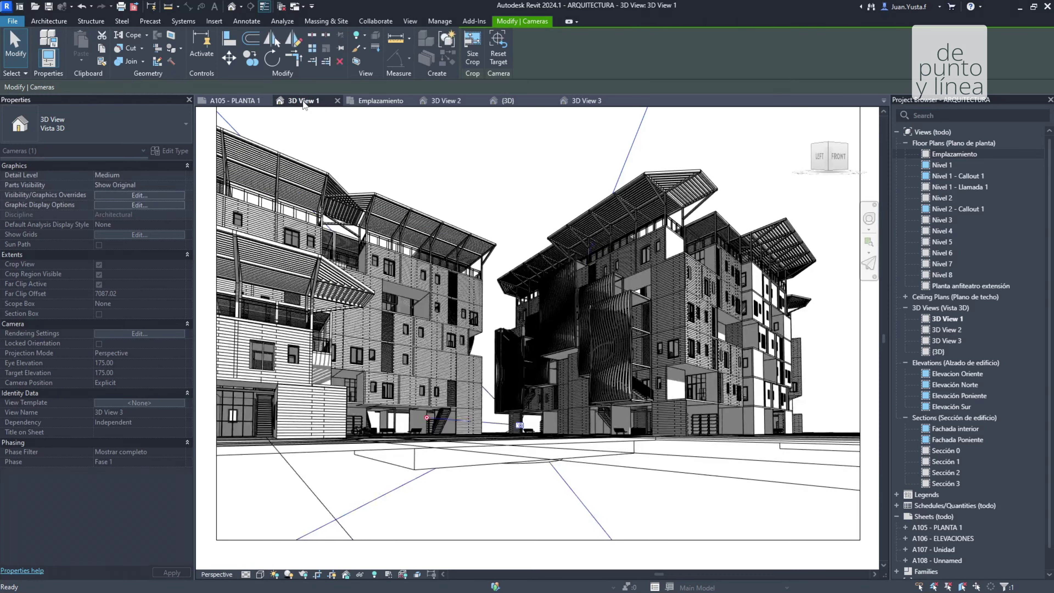
Open the Export Image dialog from File > Export > Images and Animations > Image.
{"action": "key", "text": "Escape"}
{"action": "left_click", "coordinate": [13, 21]}
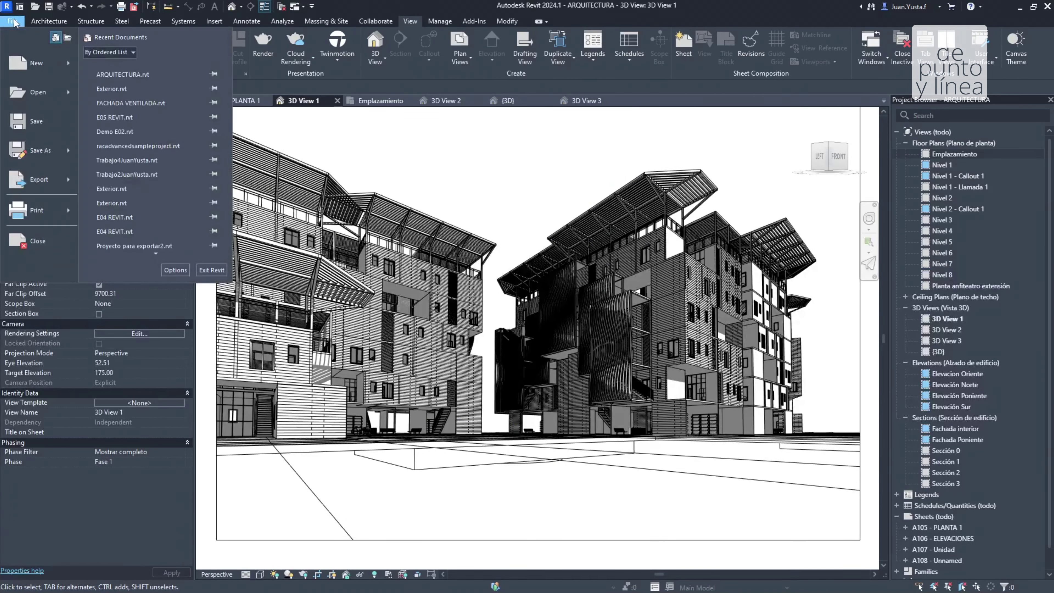
{"action": "mouse_move", "coordinate": [39, 180]}
{"action": "left_click", "coordinate": [152, 251]}
{"action": "left_click", "coordinate": [154, 250]}
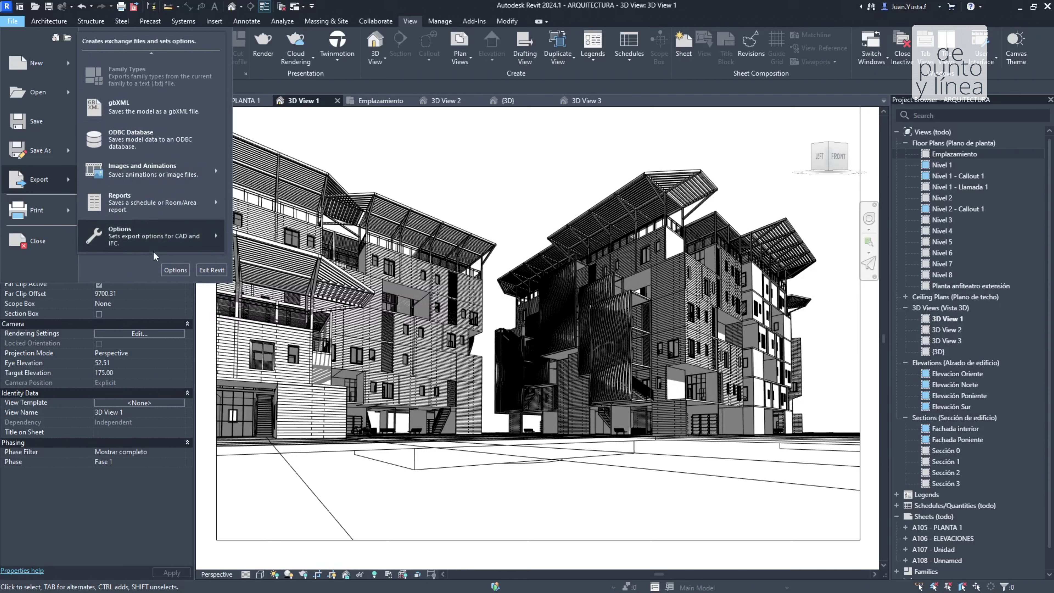
{"action": "left_click", "coordinate": [152, 54]}
{"action": "left_click", "coordinate": [152, 54]}
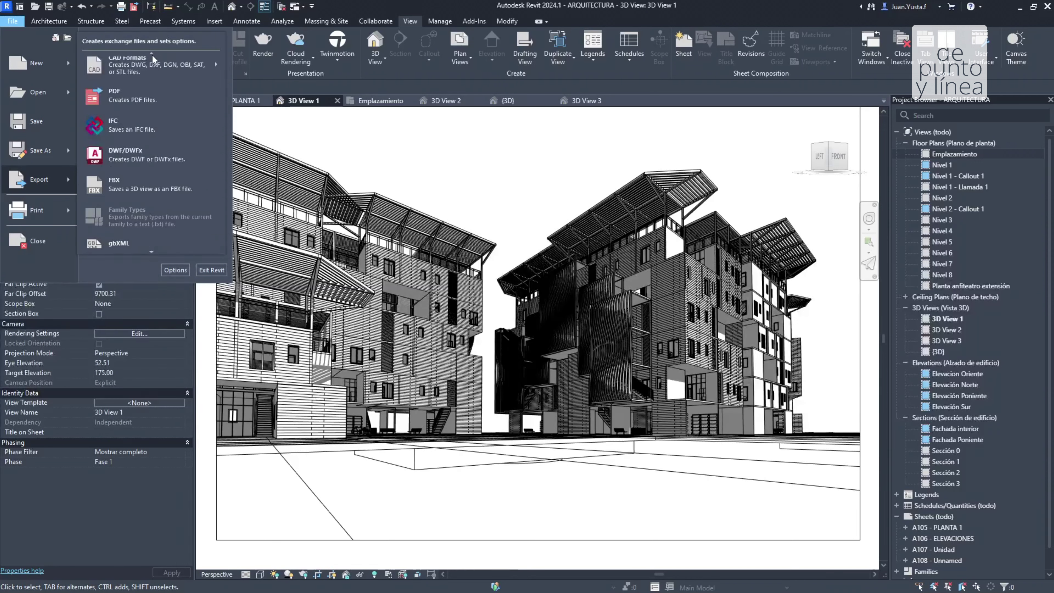
{"action": "left_click", "coordinate": [152, 252]}
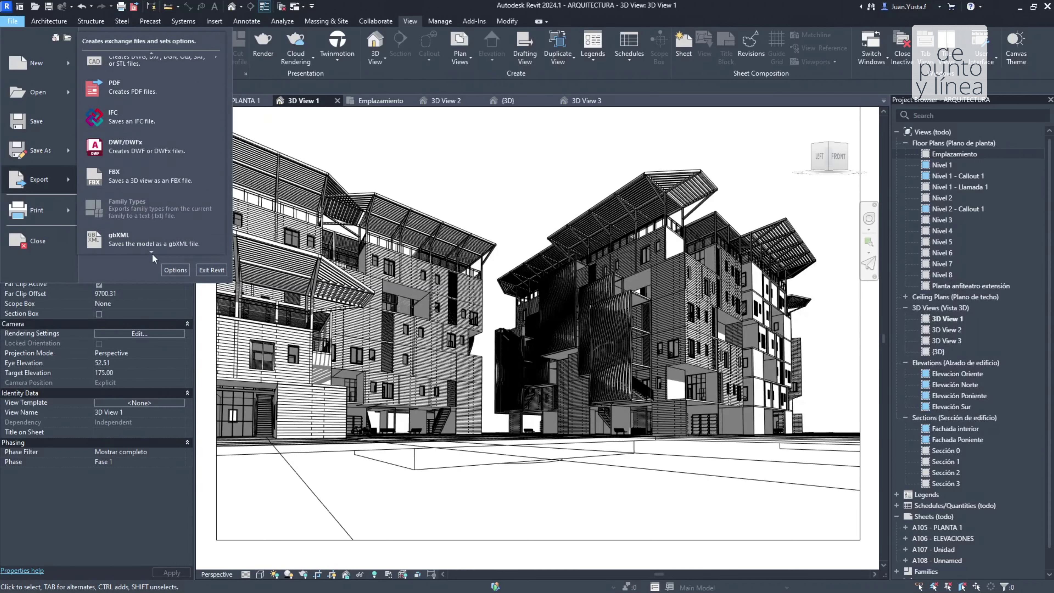
{"action": "left_click", "coordinate": [151, 252]}
{"action": "left_click", "coordinate": [150, 252]}
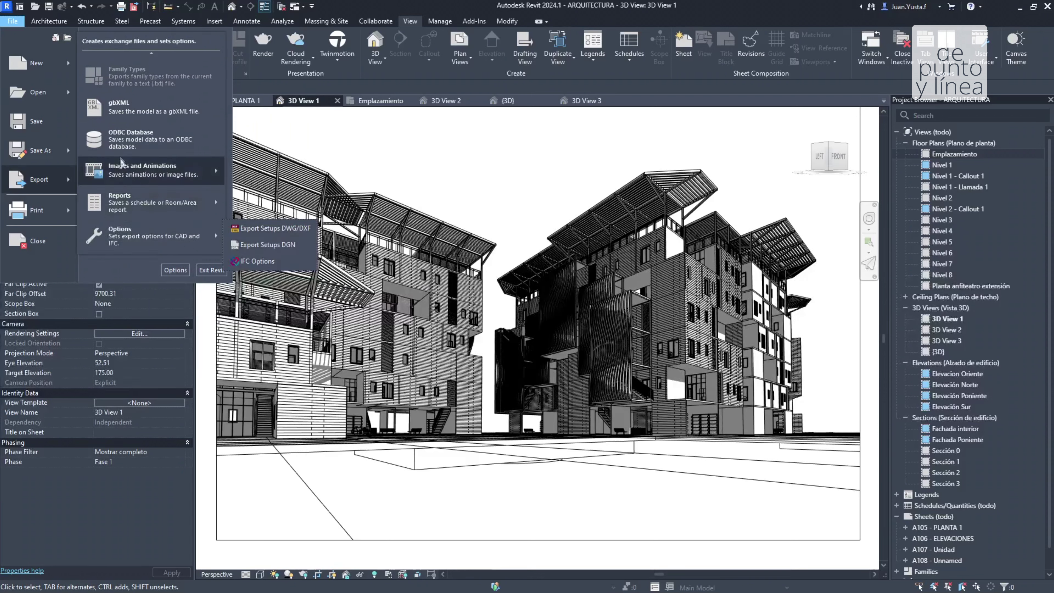
{"action": "mouse_move", "coordinate": [142, 169]}
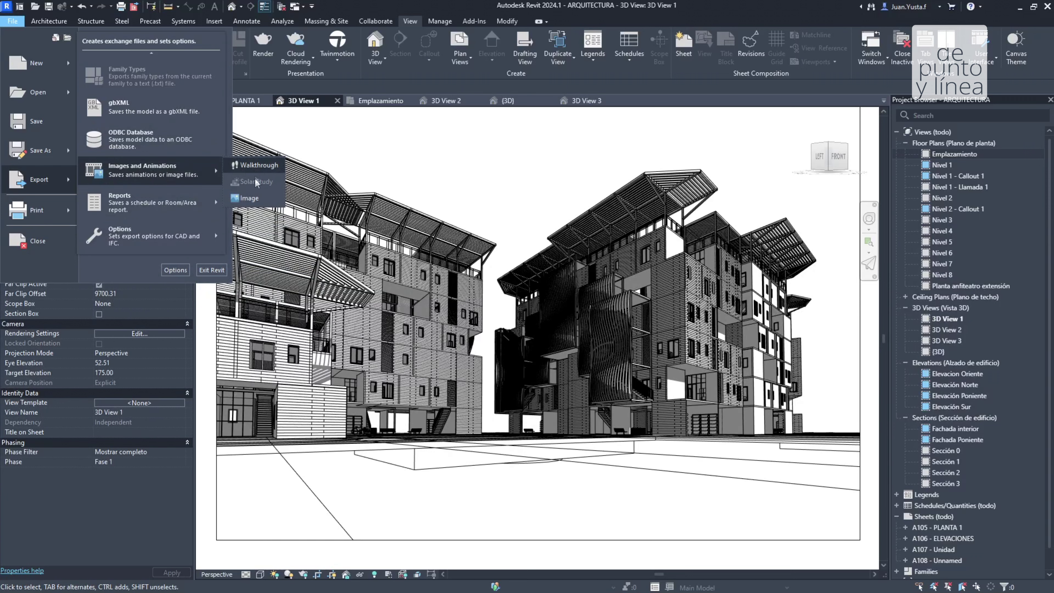
{"action": "left_click", "coordinate": [251, 200]}
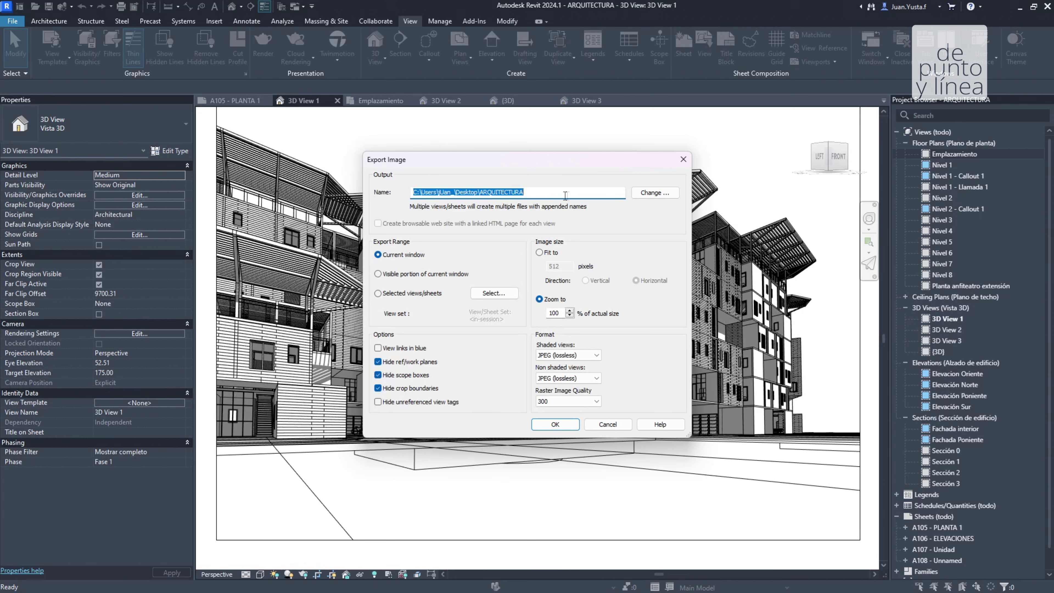
Save the export as ARQUITECTURA on the Desktop, with the range set to selected views/sheets.
{"action": "left_click", "coordinate": [562, 195]}
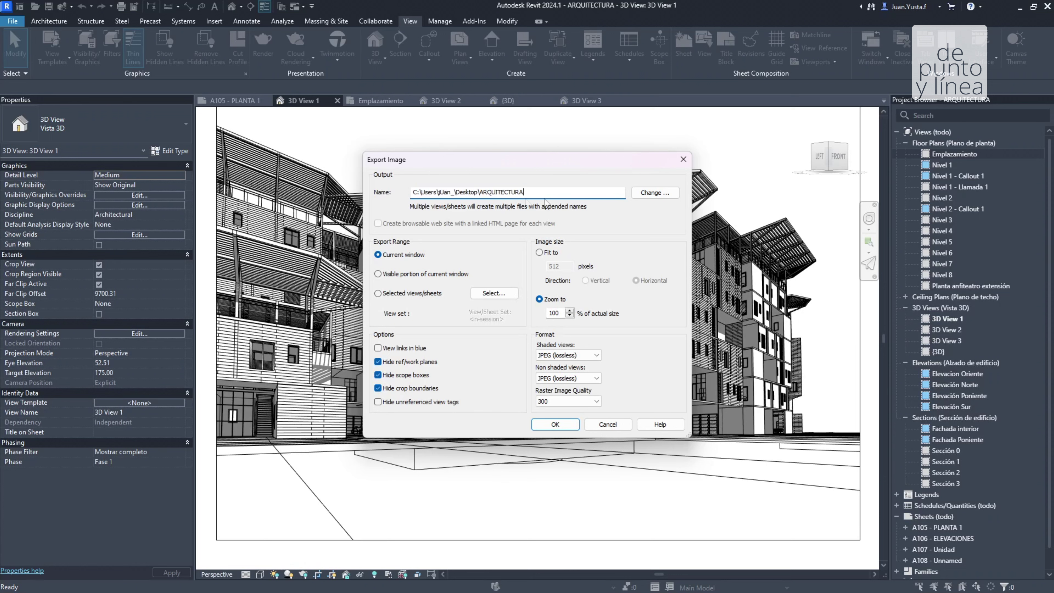
{"action": "left_click", "coordinate": [655, 194]}
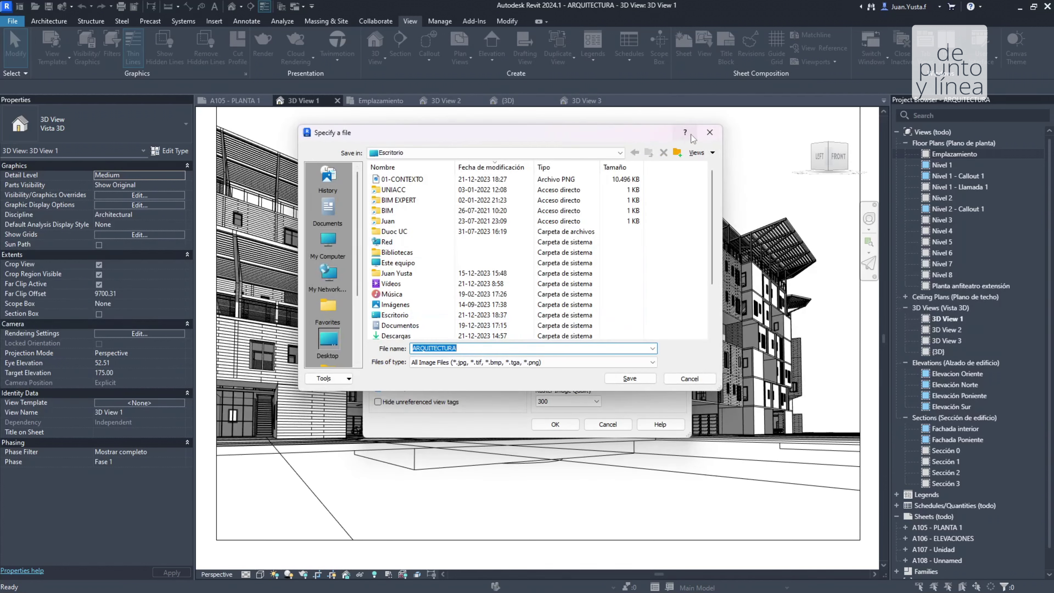
{"action": "left_click", "coordinate": [710, 132]}
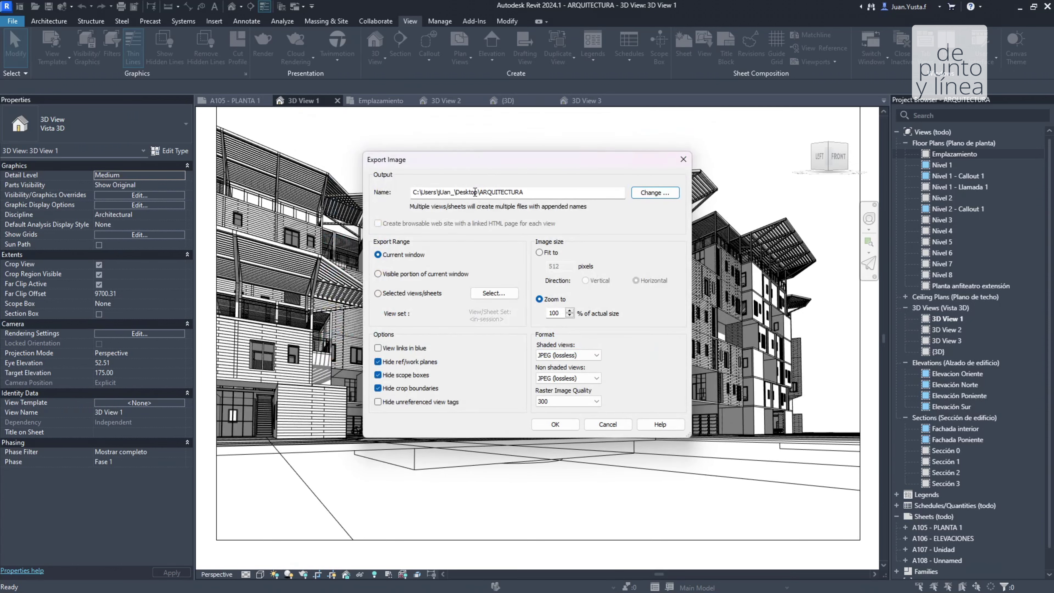
{"action": "left_click", "coordinate": [656, 192]}
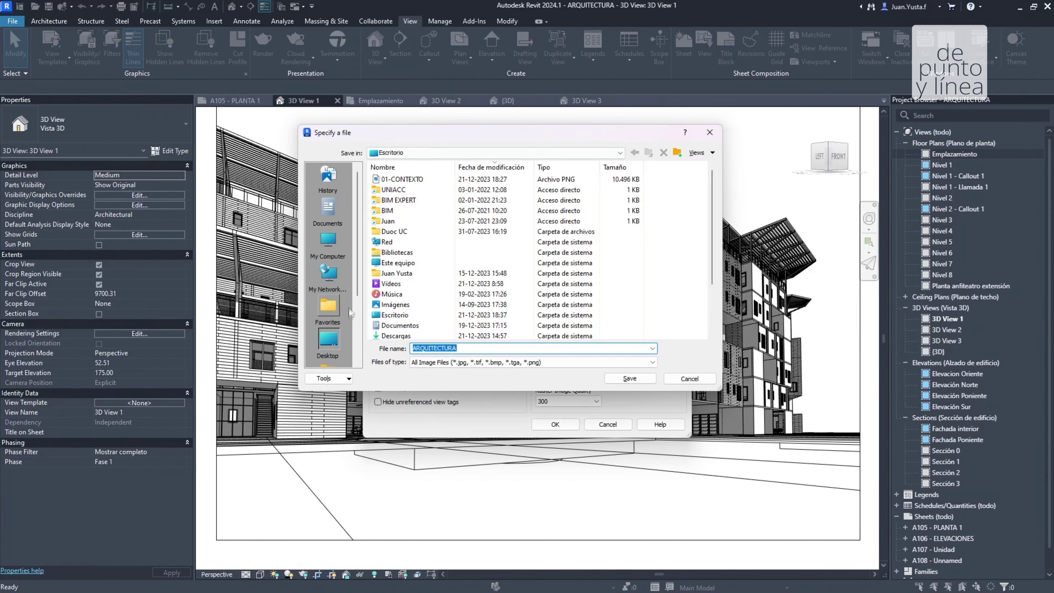
{"action": "left_click", "coordinate": [328, 345]}
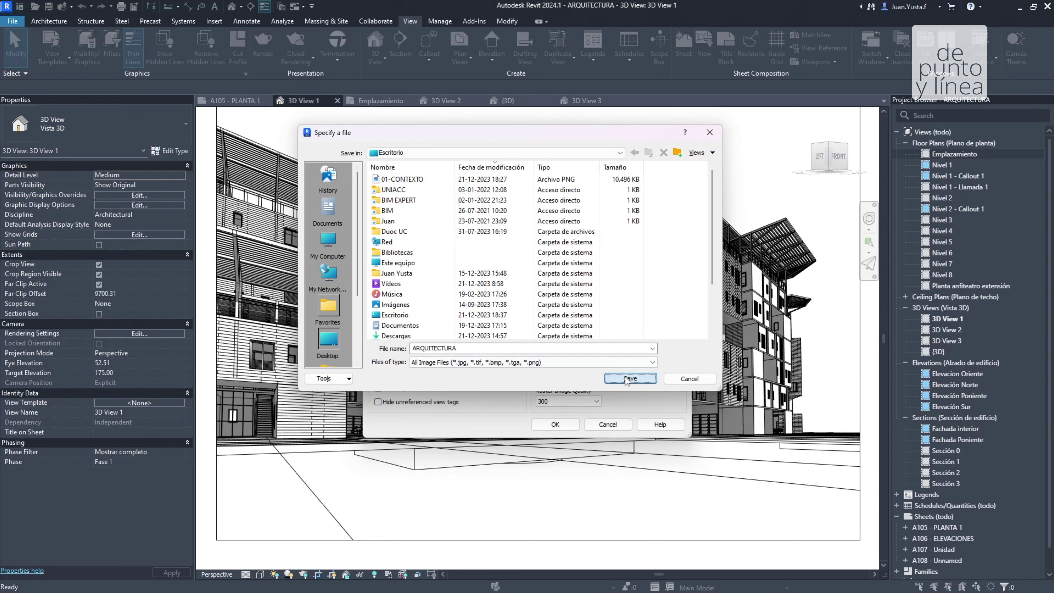
{"action": "left_click", "coordinate": [628, 378]}
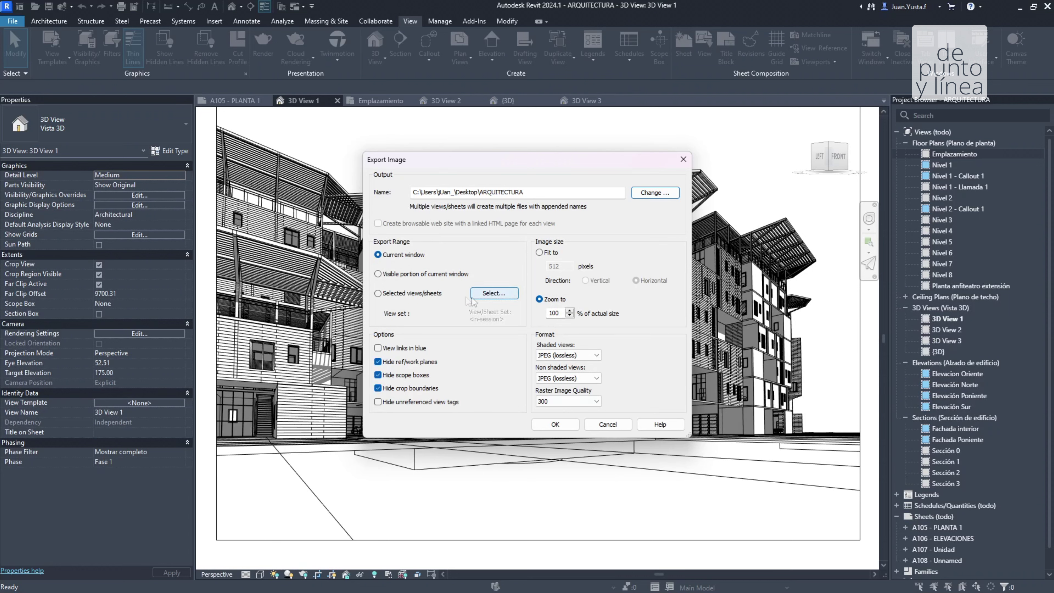
{"action": "left_click", "coordinate": [387, 295]}
Show all views in Select Views/Sheets, close it, and set Export Range to Current window.
{"action": "left_click", "coordinate": [485, 294]}
{"action": "left_click", "coordinate": [426, 174]}
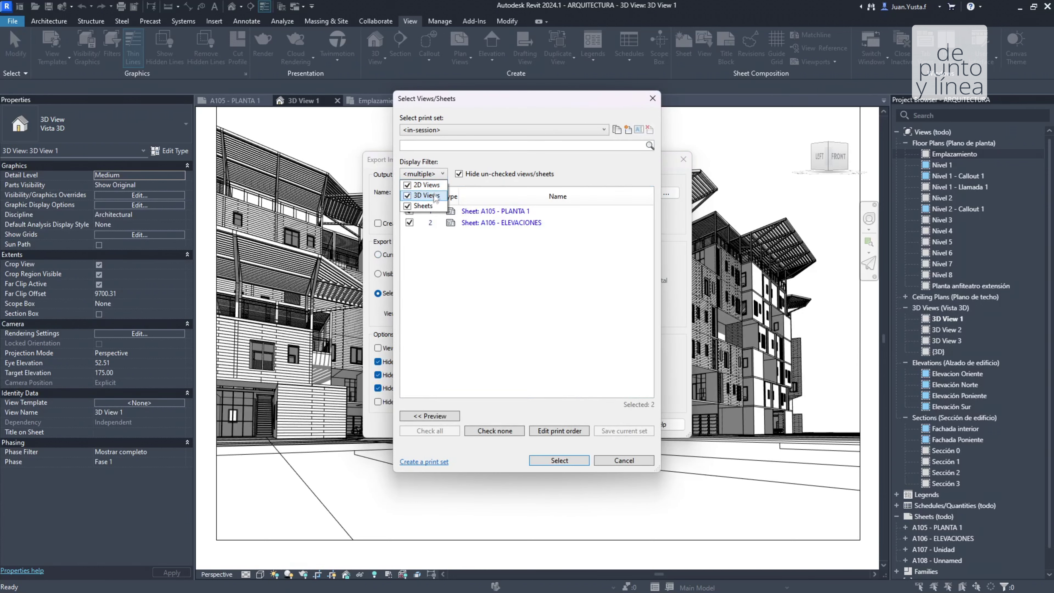
{"action": "left_click", "coordinate": [459, 174]}
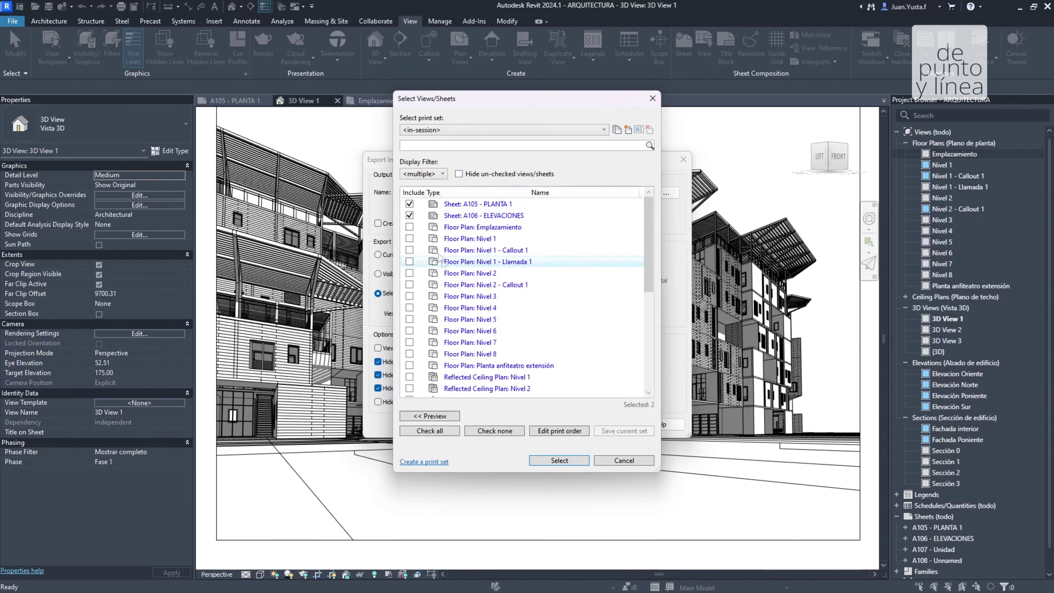
{"action": "left_click", "coordinate": [653, 99]}
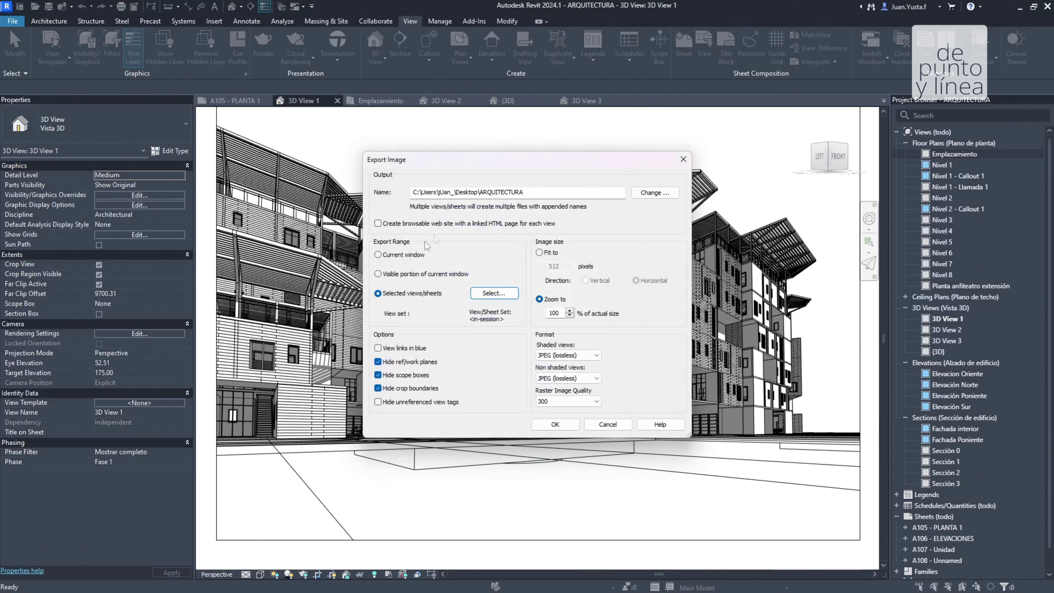
{"action": "left_click", "coordinate": [413, 254]}
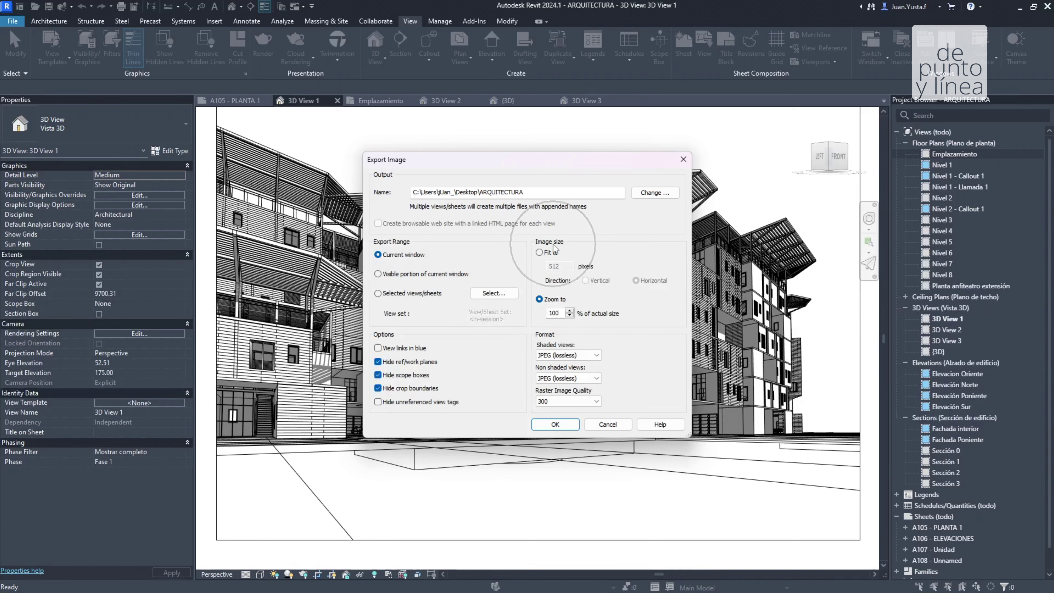
Set the image size to Zoom to 100% of actual size instead of Fit to.
{"action": "left_click", "coordinate": [540, 252]}
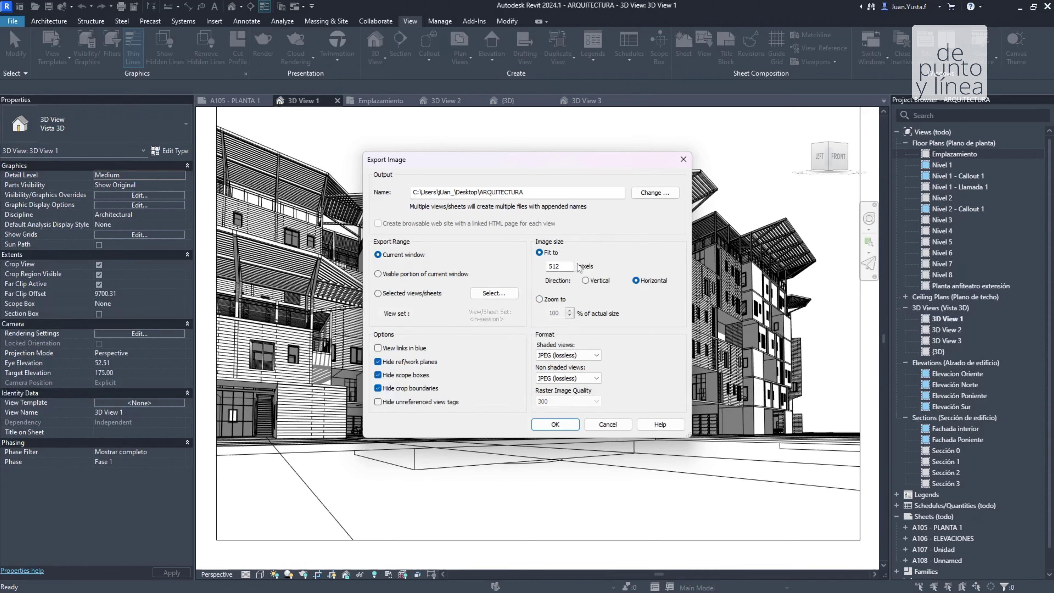
{"action": "left_click", "coordinate": [539, 299]}
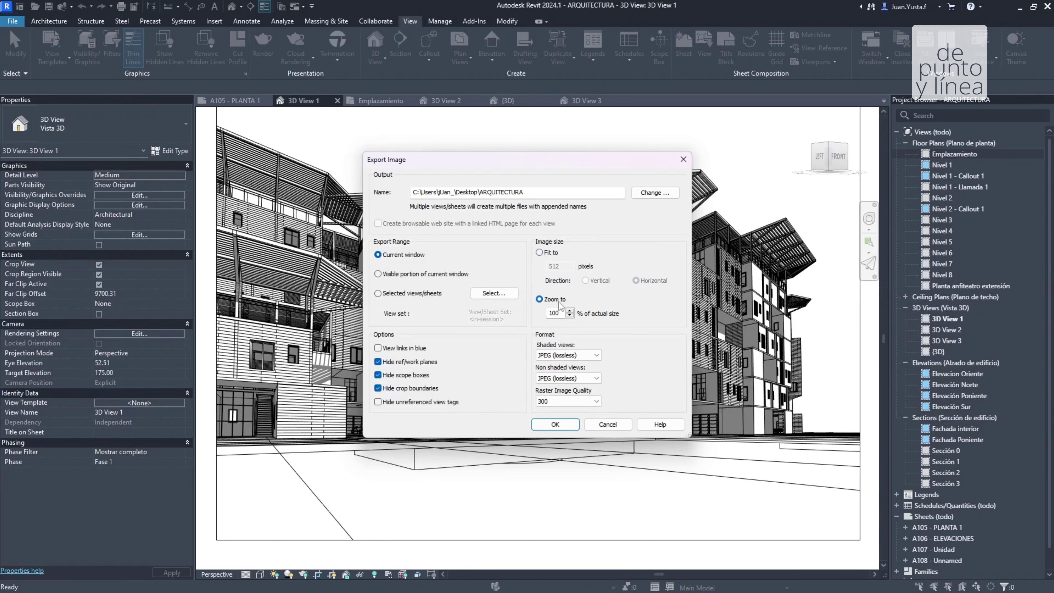
{"action": "left_click_drag", "start_coordinate": [563, 314], "coordinate": [540, 313]}
{"action": "left_click", "coordinate": [539, 253]}
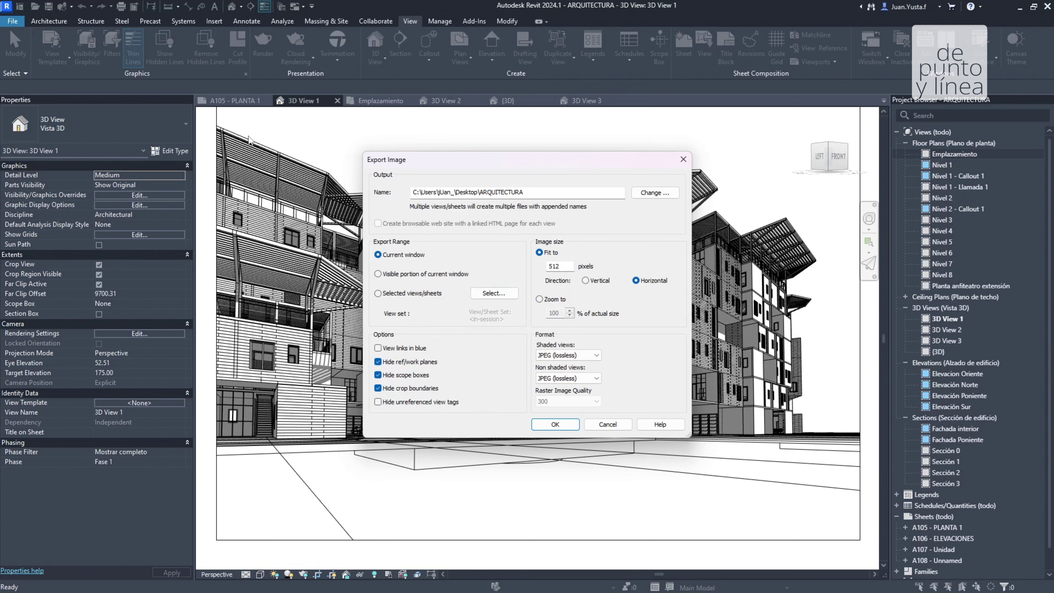
{"action": "left_click", "coordinate": [540, 299]}
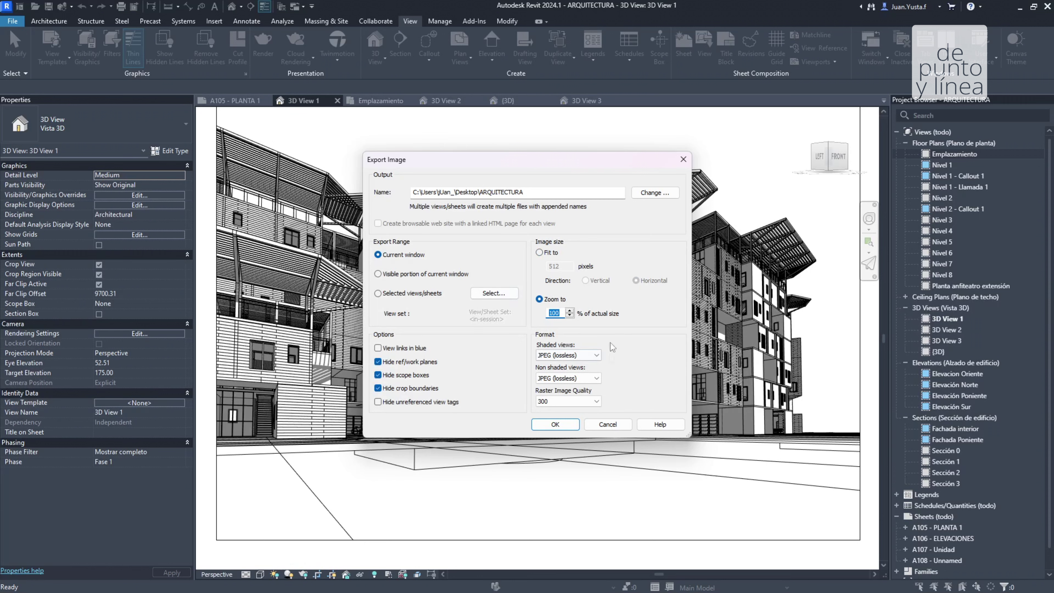
{"action": "left_click", "coordinate": [572, 355]}
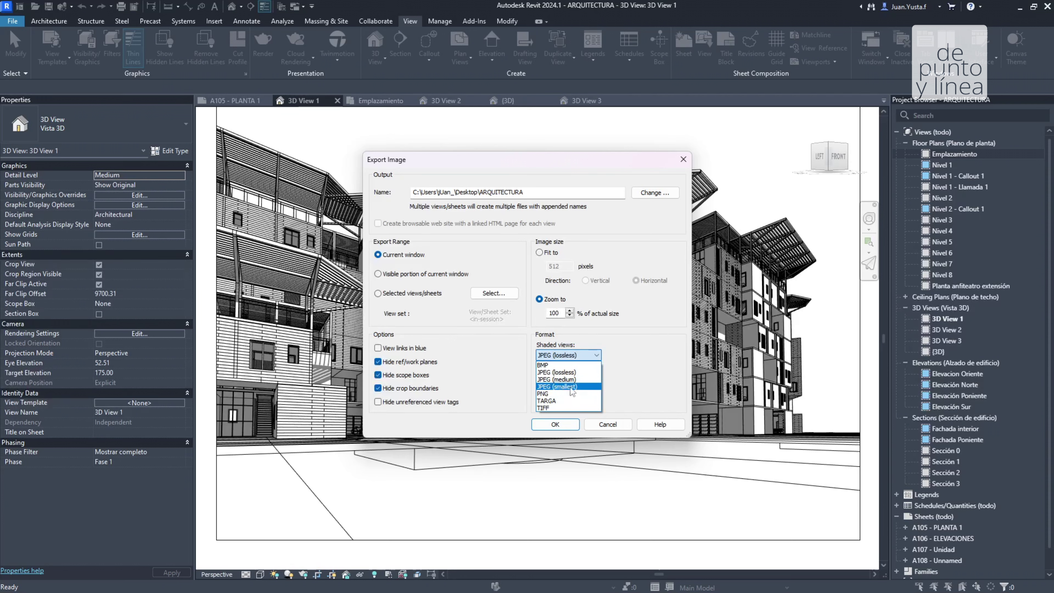
Keep JPEG (lossless) as the shaded and non-shaded view format, then review raster quality choices.
{"action": "key", "text": "Up"}
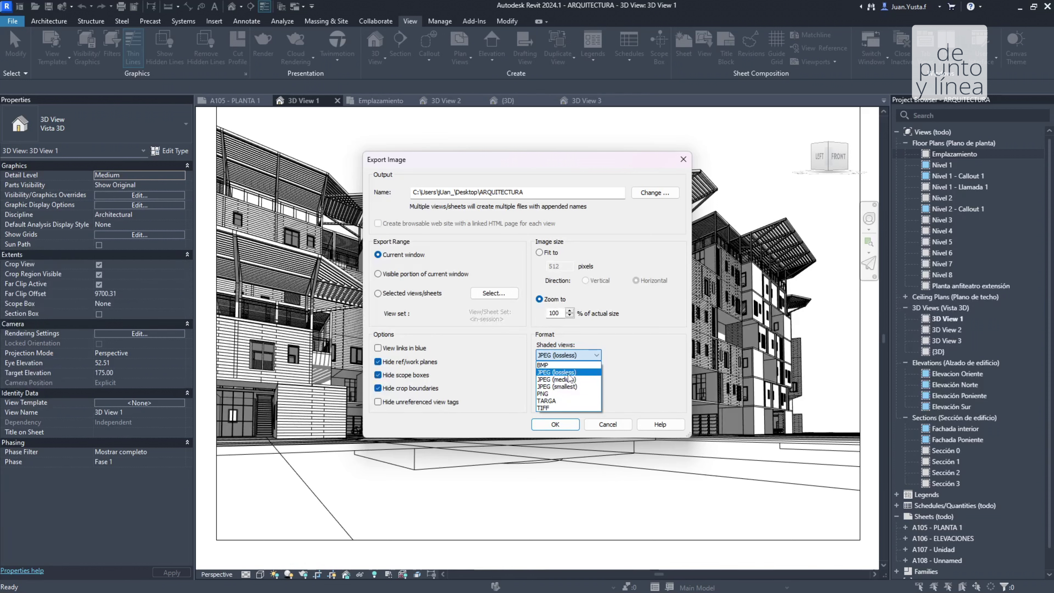
{"action": "key", "text": "Return"}
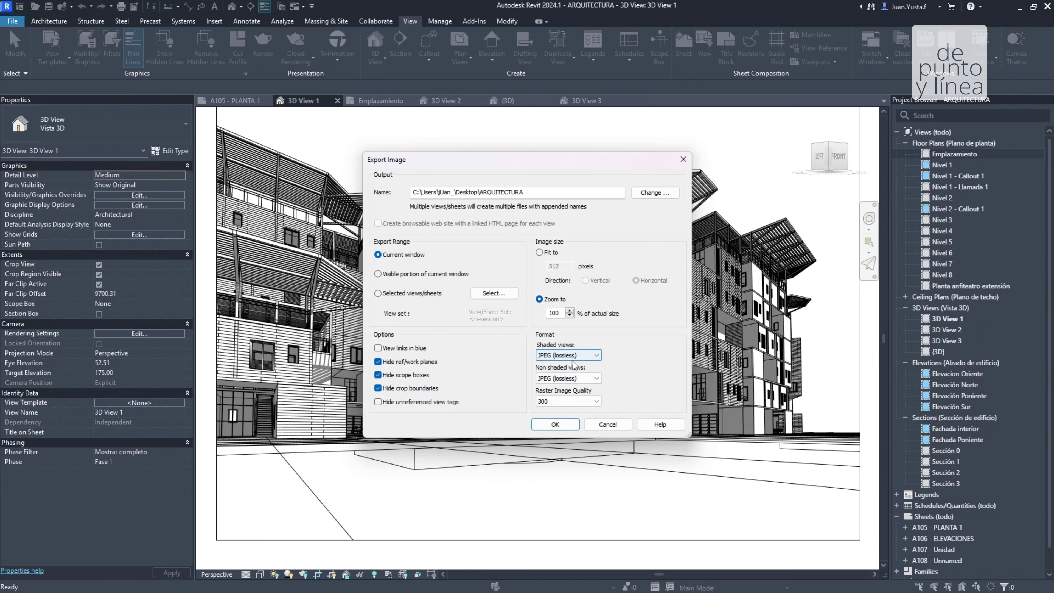
{"action": "left_click", "coordinate": [558, 349]}
{"action": "left_click", "coordinate": [564, 370]}
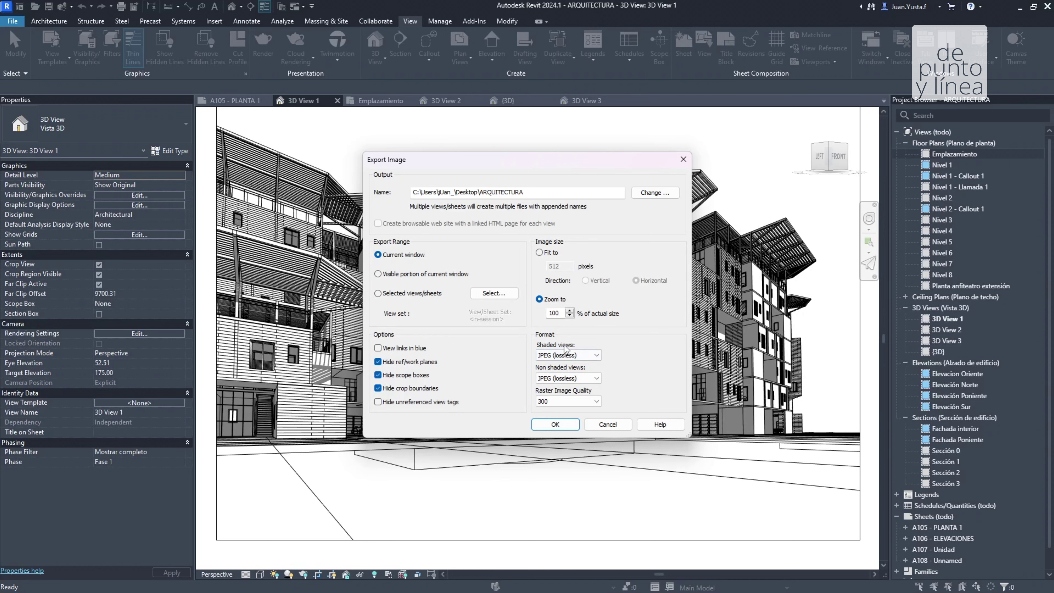
{"action": "left_click", "coordinate": [568, 357]}
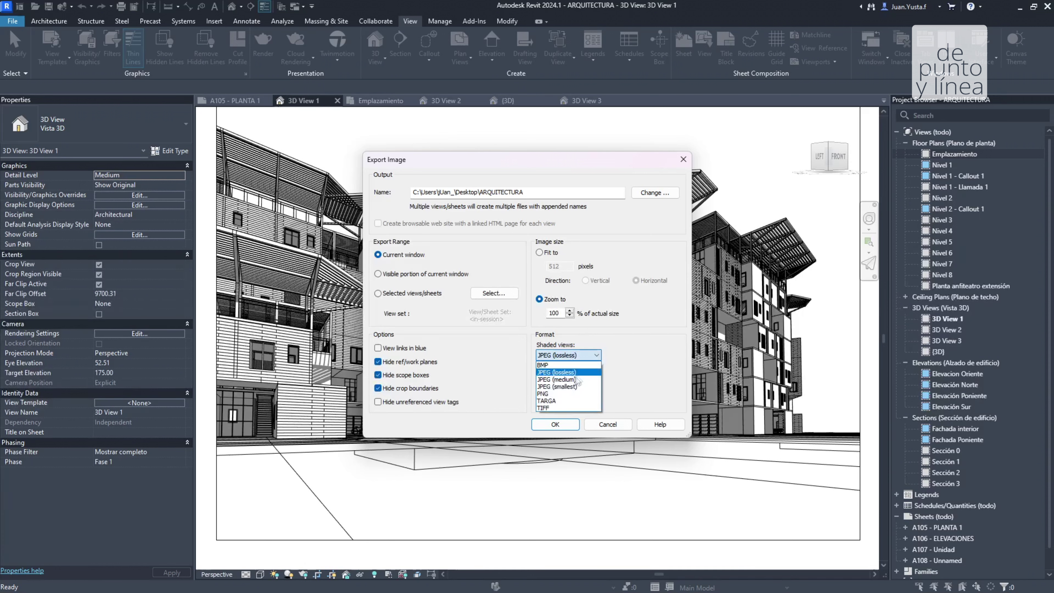
{"action": "left_click", "coordinate": [571, 377]}
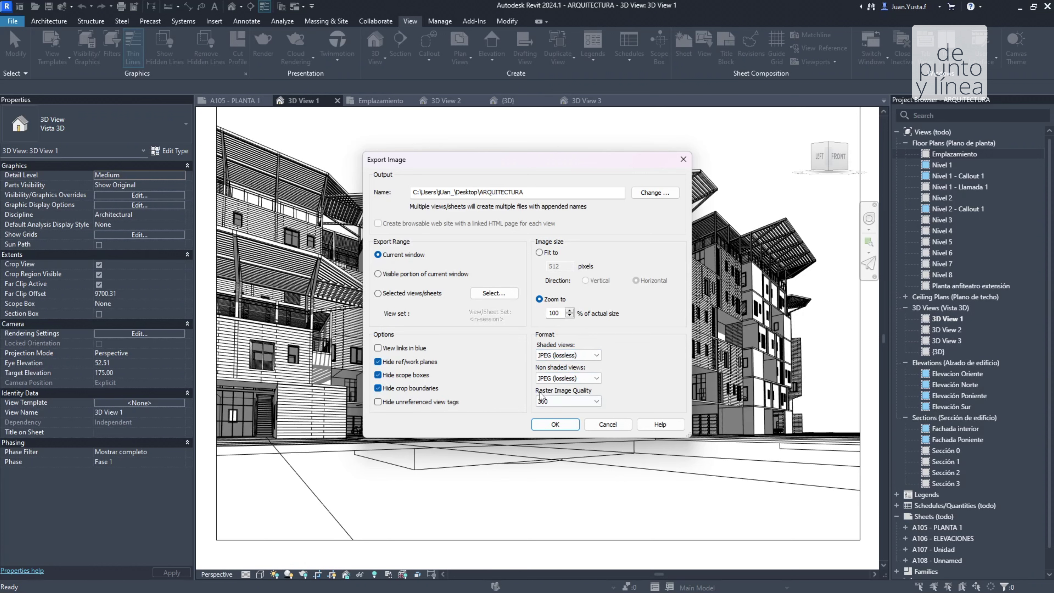
{"action": "left_click", "coordinate": [584, 399]}
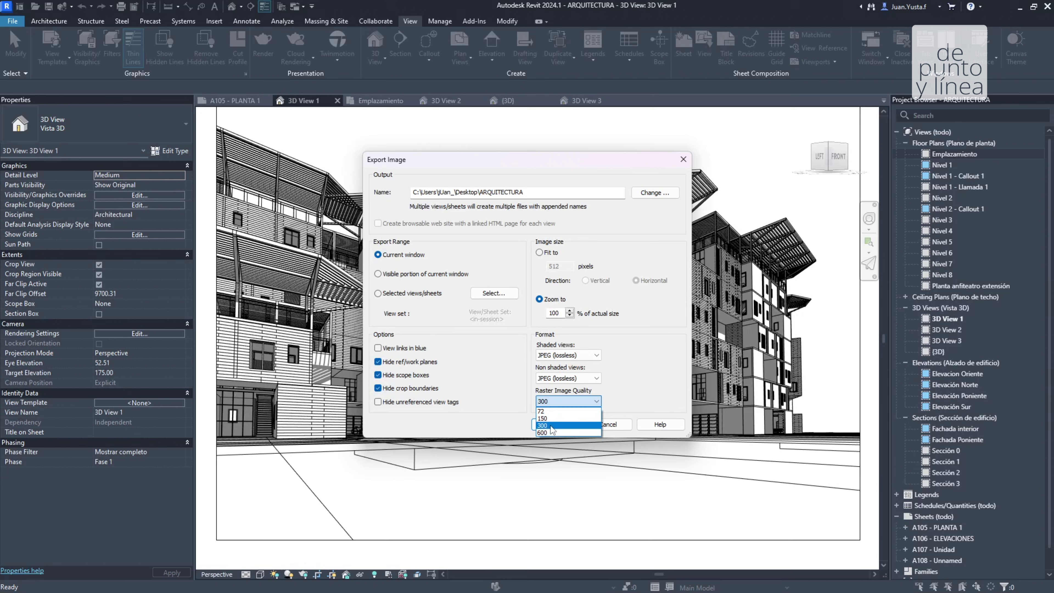
Keep raster image quality at 300 and run the image export.
{"action": "left_click", "coordinate": [552, 426]}
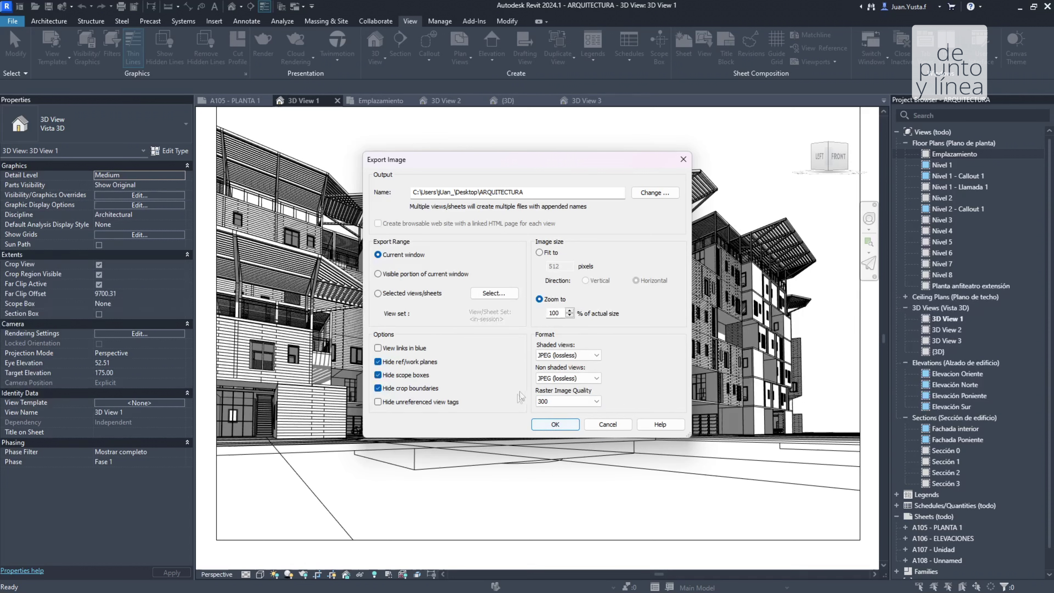
{"action": "left_click", "coordinate": [551, 401]}
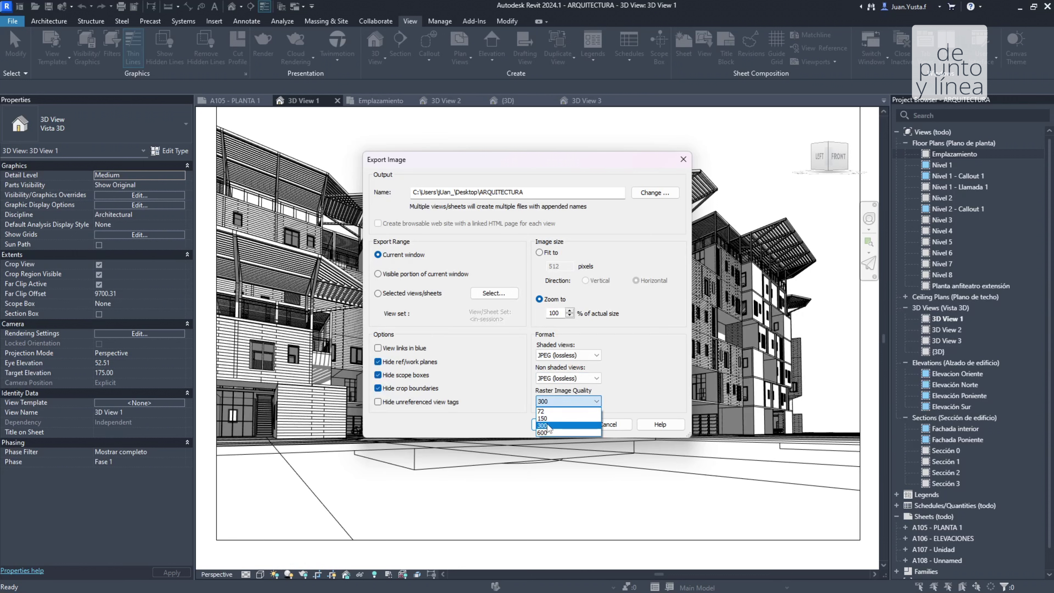
{"action": "left_click", "coordinate": [552, 425]}
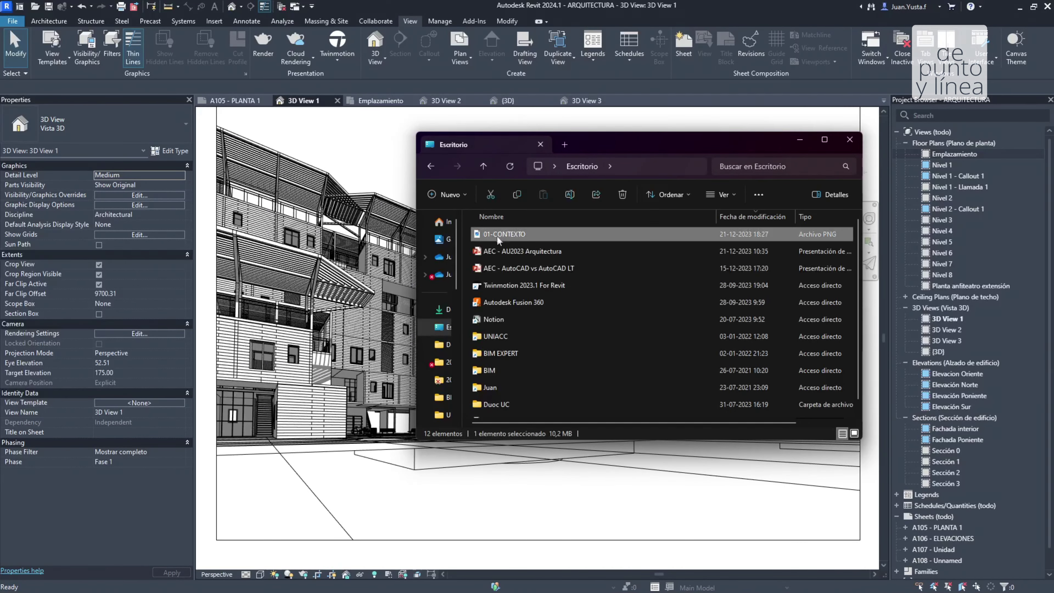
Open ARQUITECTURA.jpg from the Desktop in Photos to check the render.
{"action": "left_click", "coordinate": [511, 166]}
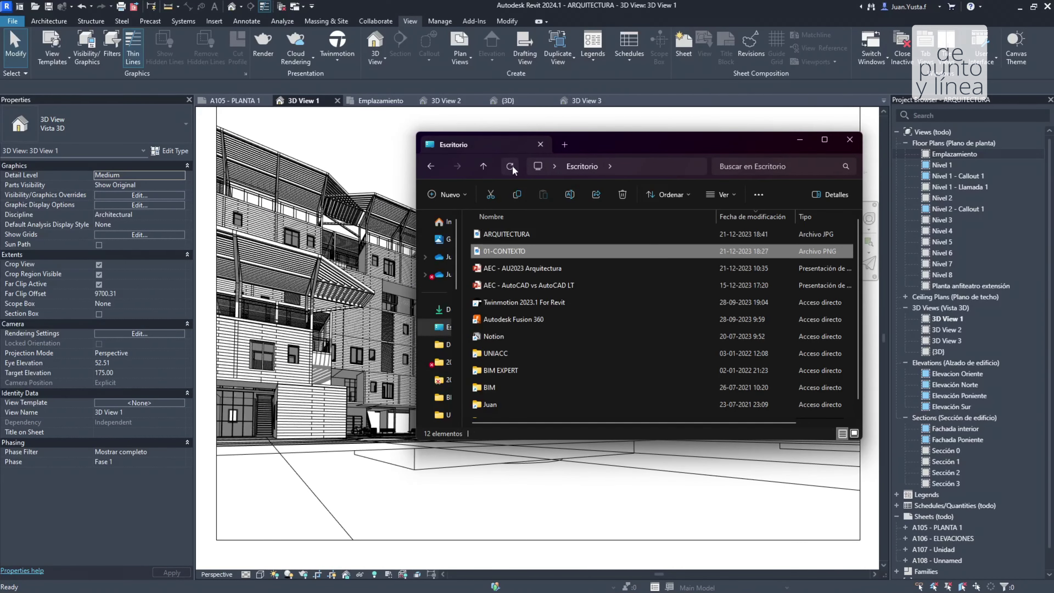
{"action": "left_click", "coordinate": [523, 236]}
{"action": "double_click", "coordinate": [523, 238]}
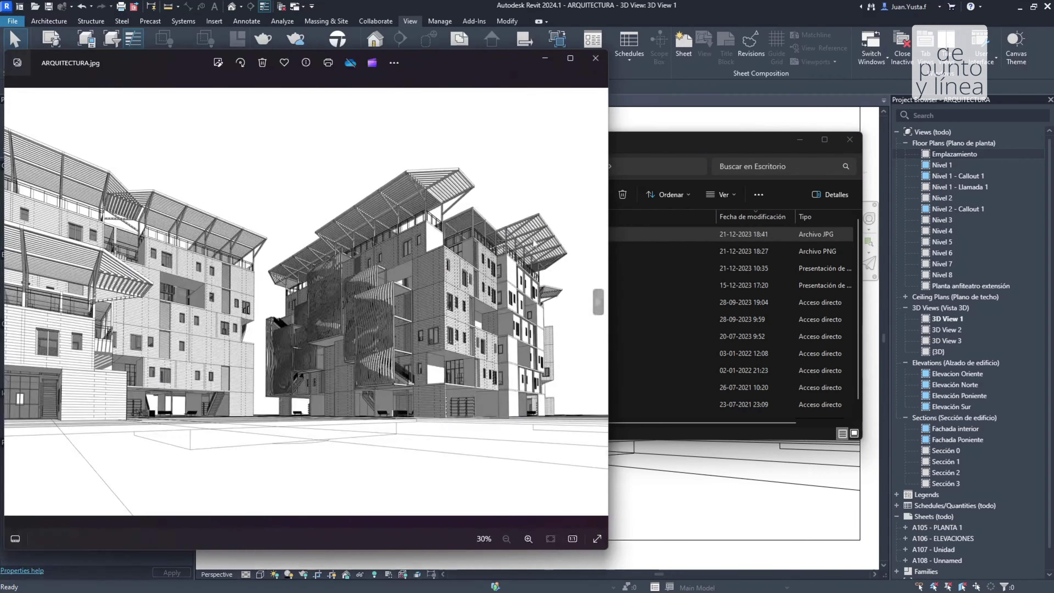
{"action": "scroll", "coordinate": [364, 281], "scroll_direction": "up", "scroll_amount": 2}
{"action": "scroll", "coordinate": [374, 290], "scroll_direction": "up", "scroll_amount": 2}
{"action": "scroll", "coordinate": [384, 305], "scroll_direction": "up", "scroll_amount": 2}
{"action": "scroll", "coordinate": [396, 319], "scroll_direction": "up", "scroll_amount": 2}
{"action": "scroll", "coordinate": [396, 319], "scroll_direction": "up", "scroll_amount": 2}
{"action": "scroll", "coordinate": [353, 299], "scroll_direction": "up", "scroll_amount": 2}
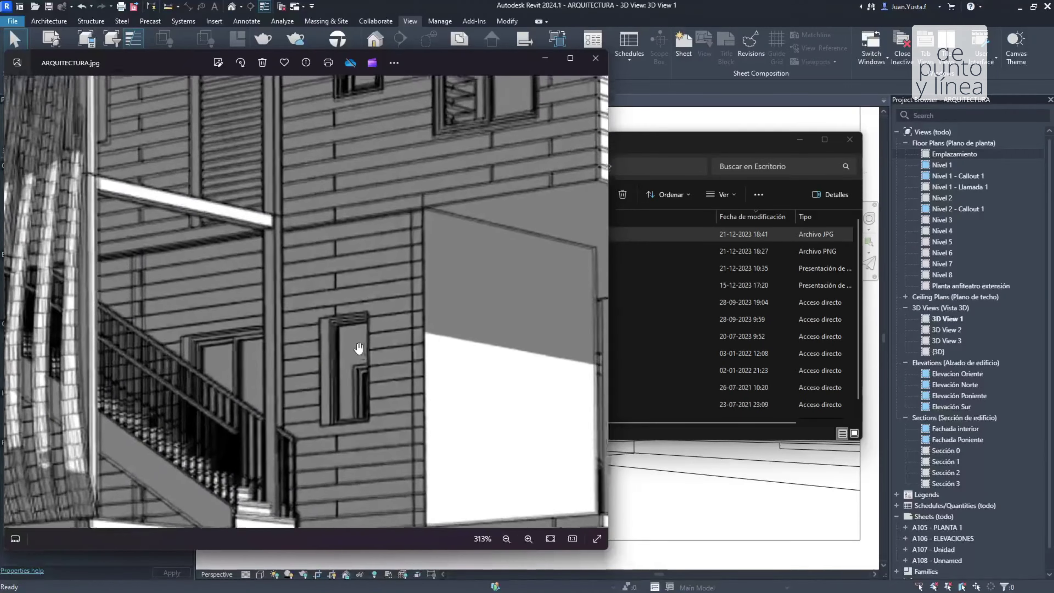
{"action": "scroll", "coordinate": [323, 303], "scroll_direction": "up", "scroll_amount": 2}
{"action": "scroll", "coordinate": [314, 296], "scroll_direction": "up", "scroll_amount": 2}
{"action": "scroll", "coordinate": [313, 295], "scroll_direction": "down", "scroll_amount": 3}
{"action": "scroll", "coordinate": [299, 287], "scroll_direction": "down", "scroll_amount": 4}
{"action": "scroll", "coordinate": [274, 272], "scroll_direction": "down", "scroll_amount": 3}
{"action": "scroll", "coordinate": [248, 258], "scroll_direction": "down", "scroll_amount": 3}
{"action": "scroll", "coordinate": [265, 255], "scroll_direction": "up", "scroll_amount": 2}
{"action": "scroll", "coordinate": [299, 251], "scroll_direction": "up", "scroll_amount": 1}
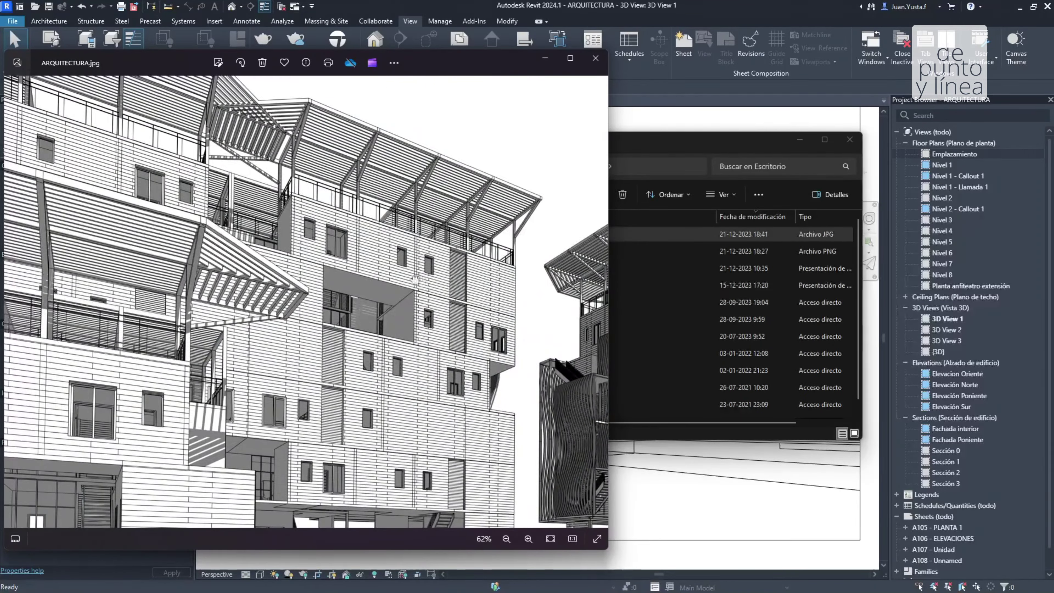
{"action": "scroll", "coordinate": [332, 247], "scroll_direction": "up", "scroll_amount": 1}
{"action": "scroll", "coordinate": [376, 243], "scroll_direction": "up", "scroll_amount": 2}
{"action": "scroll", "coordinate": [332, 278], "scroll_direction": "down", "scroll_amount": 2}
{"action": "scroll", "coordinate": [311, 274], "scroll_direction": "down", "scroll_amount": 1}
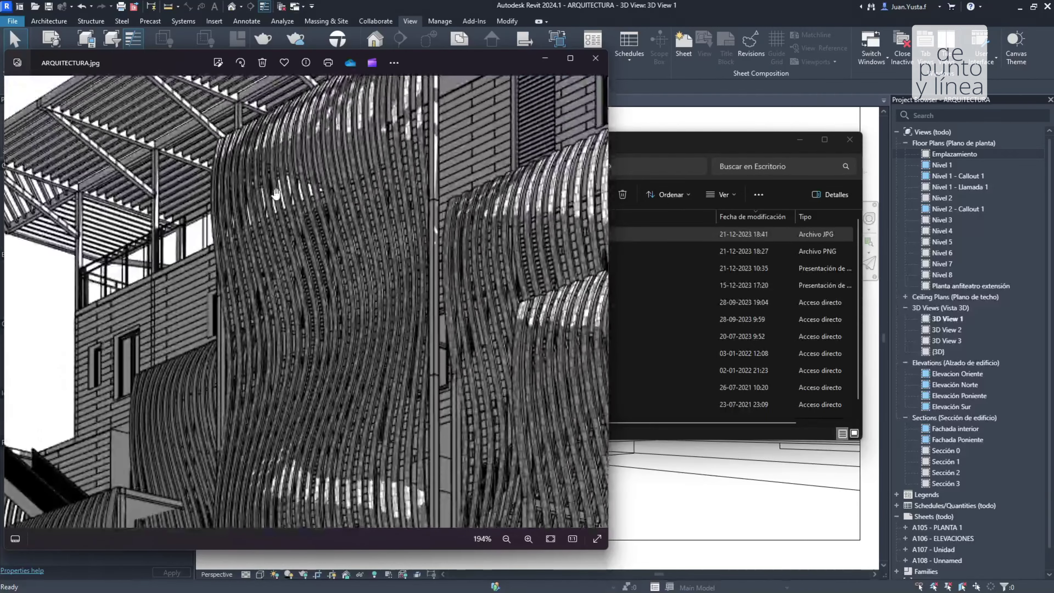
{"action": "scroll", "coordinate": [290, 270], "scroll_direction": "down", "scroll_amount": 1}
{"action": "scroll", "coordinate": [282, 266], "scroll_direction": "down", "scroll_amount": 1}
{"action": "scroll", "coordinate": [307, 271], "scroll_direction": "down", "scroll_amount": 1}
{"action": "scroll", "coordinate": [340, 278], "scroll_direction": "down", "scroll_amount": 1}
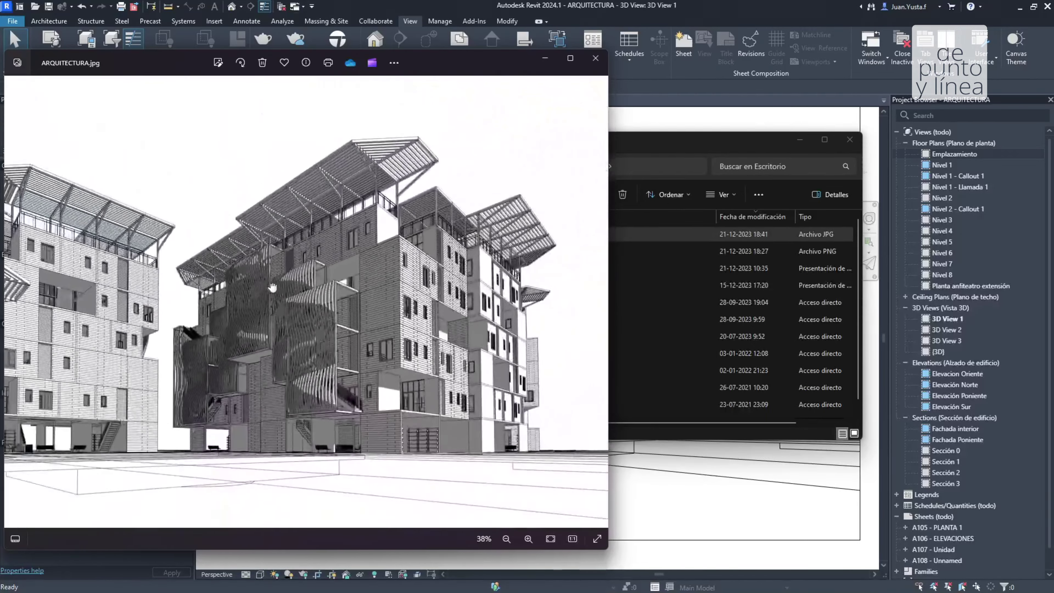
{"action": "scroll", "coordinate": [374, 284], "scroll_direction": "down", "scroll_amount": 1}
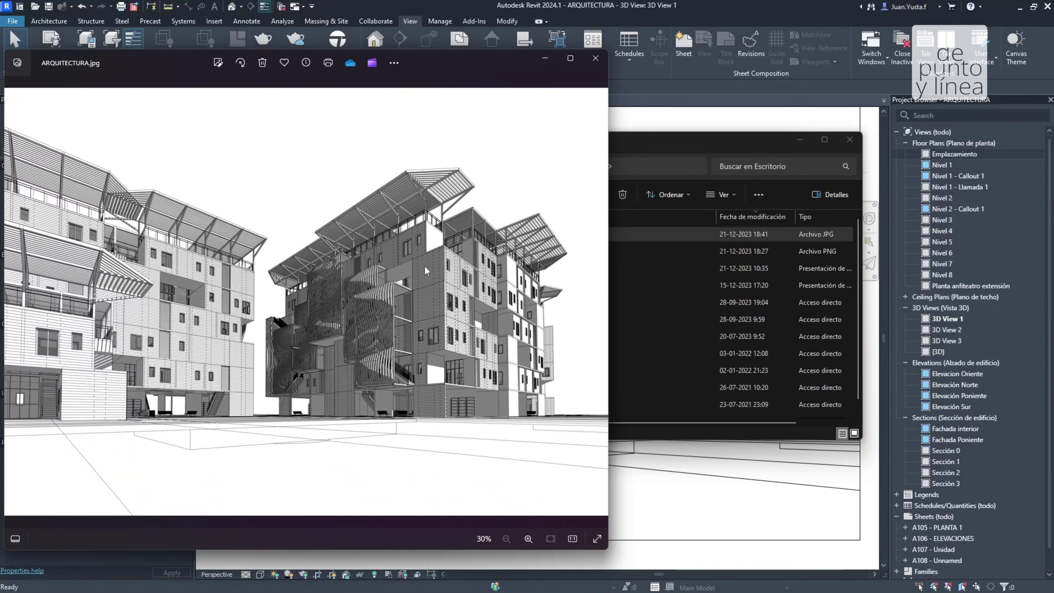